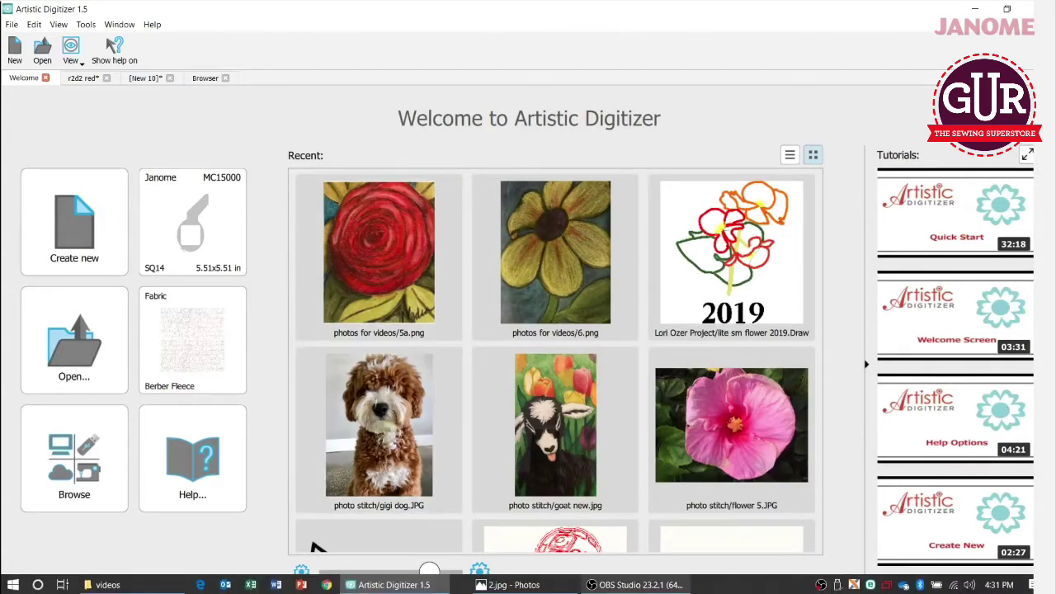
# Show 2.jpg in Photos, then advance to 3.jpg, the embroidered floral panel close-up.
pyautogui.click(525, 586)
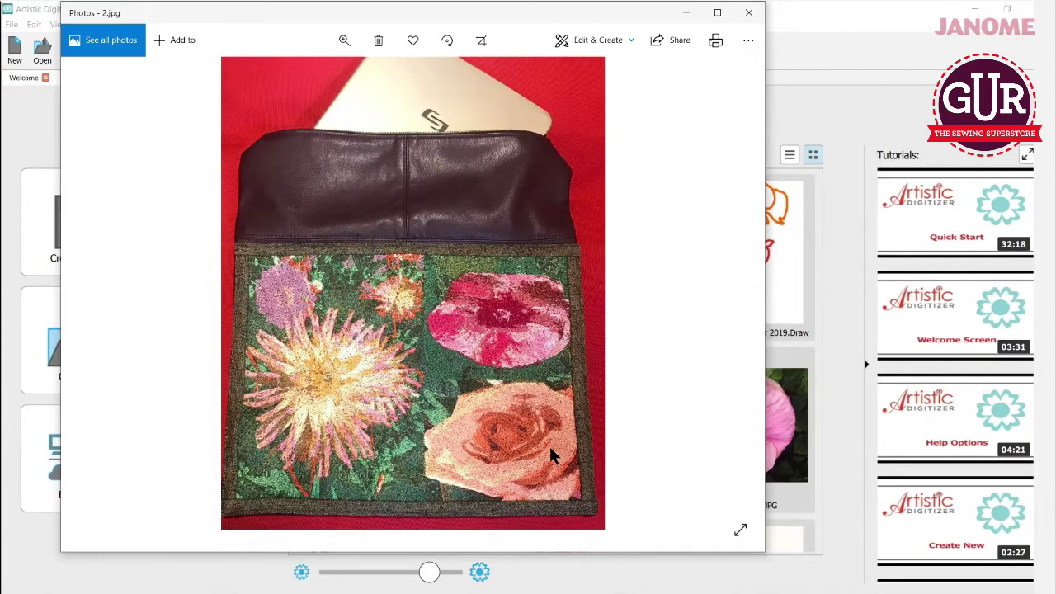
pyautogui.click(728, 295)
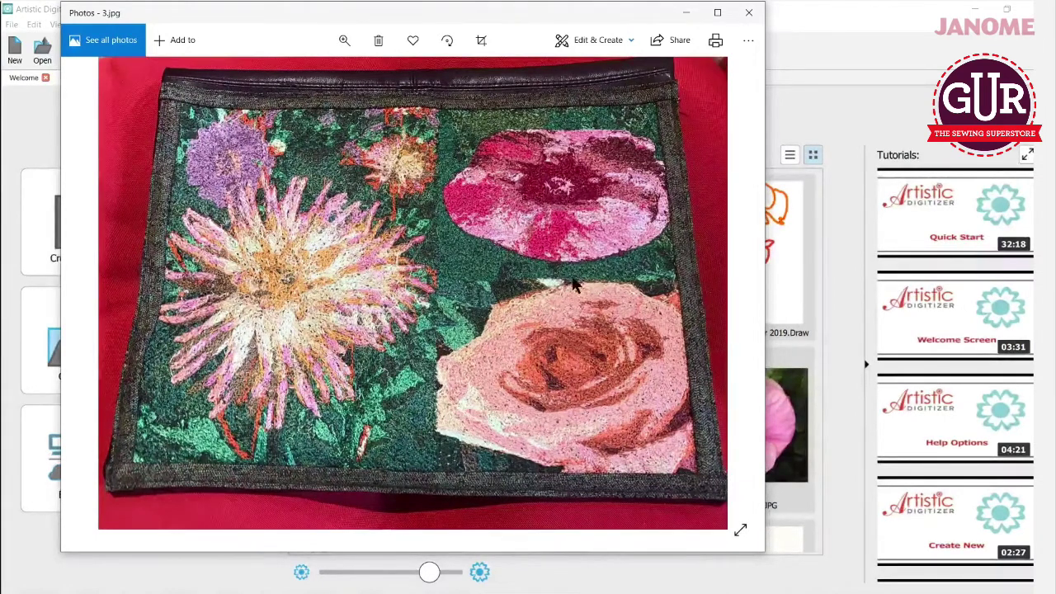
# Advance to 4.JPG, the embroidered beaver face, then minimize Photos.
pyautogui.click(732, 294)
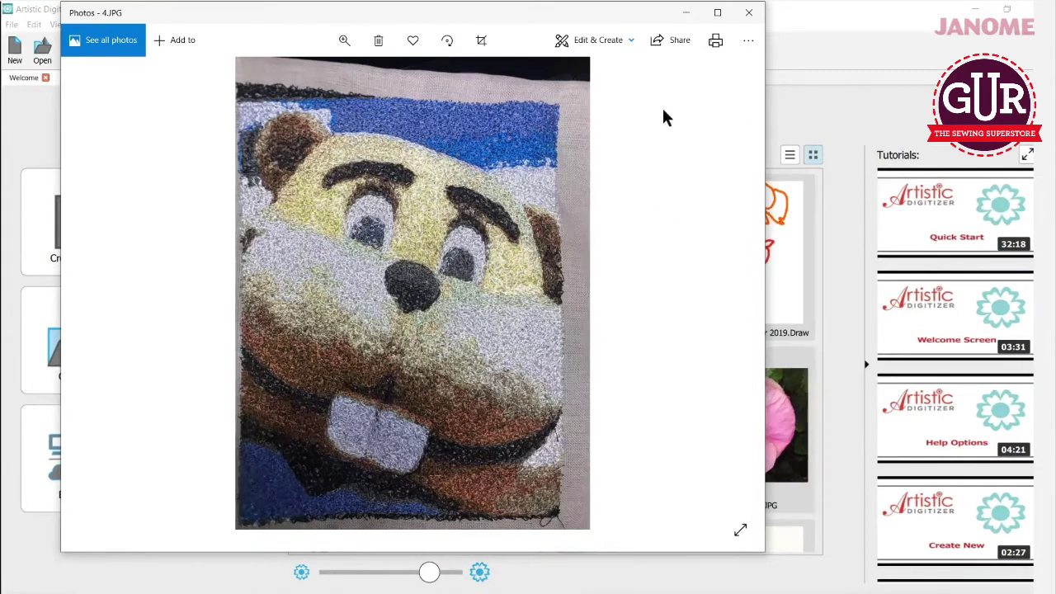
pyautogui.click(687, 13)
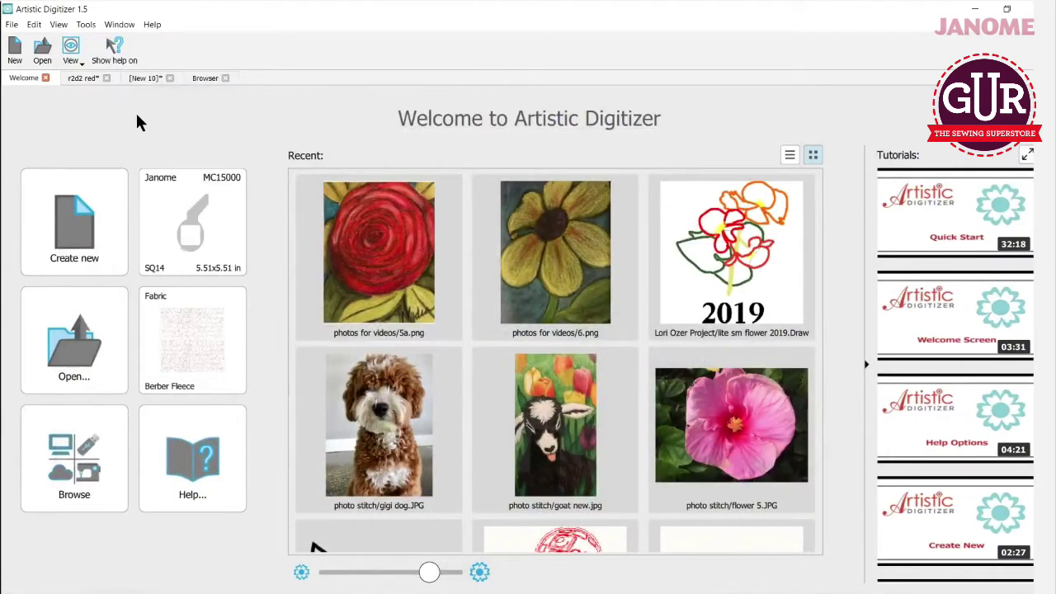
# Browse the photos for videos favourite folder and select the sunflower image 6.png.
pyautogui.click(71, 469)
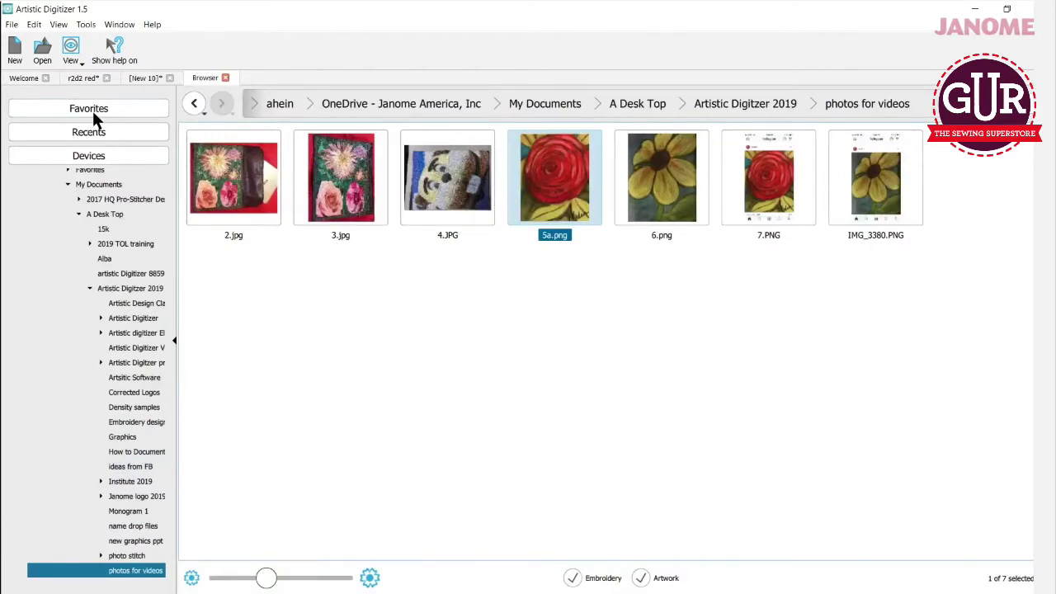
pyautogui.click(92, 115)
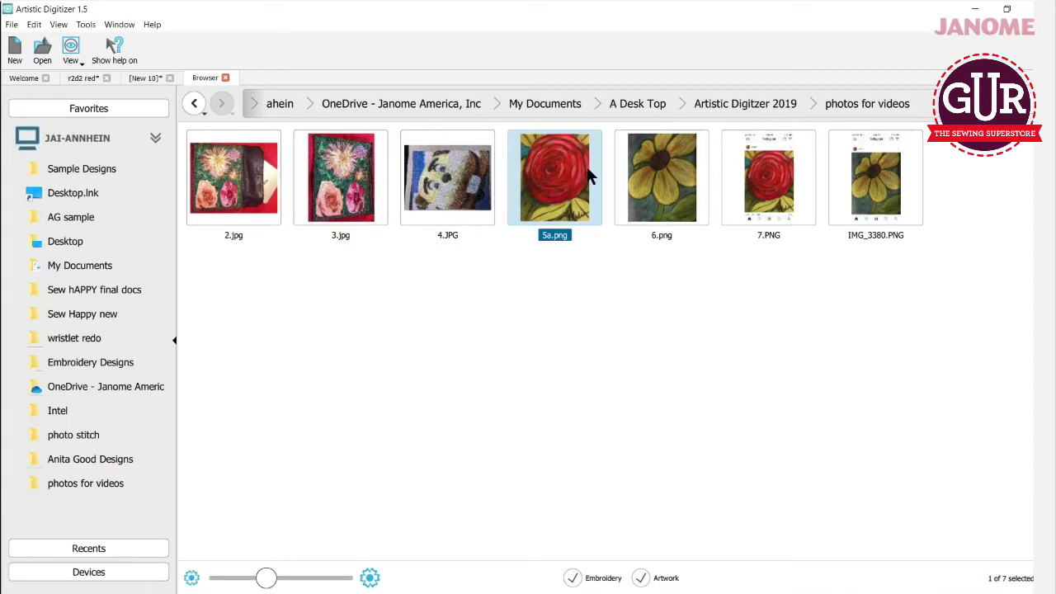
pyautogui.click(650, 183)
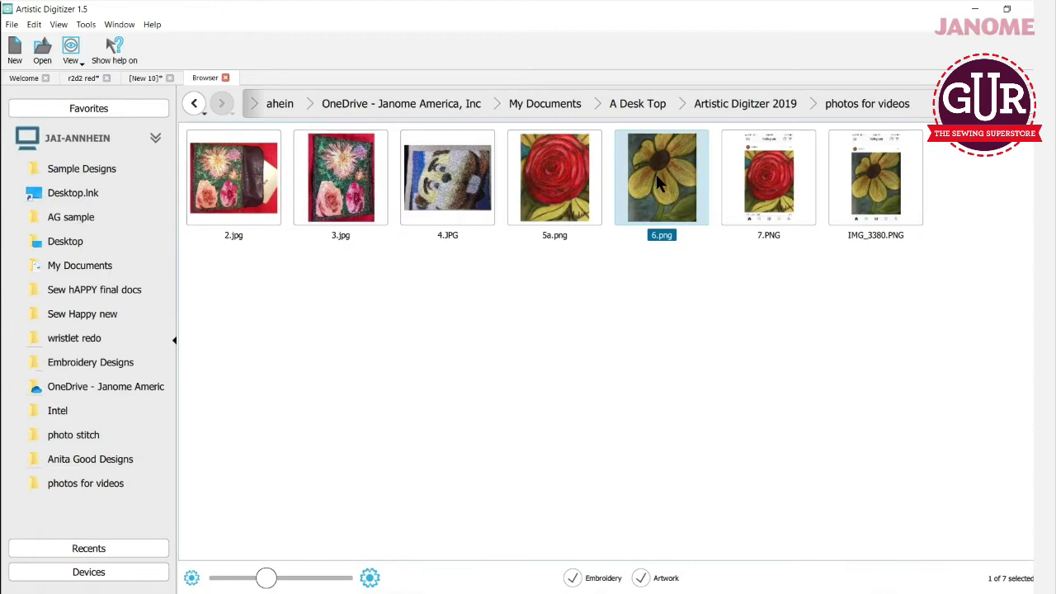
# Load 6.png with the Open as PaintStitch option chosen.
pyautogui.doubleClick(658, 183)
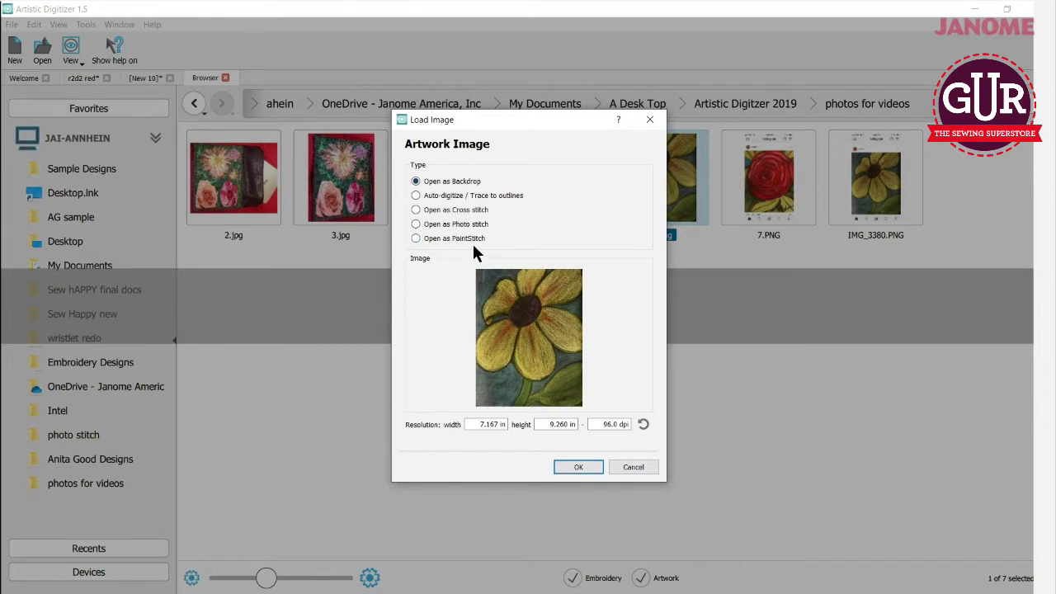
pyautogui.click(416, 238)
# Confirm the sunflower PaintStitch load and change the hoop from SQ14 to GR.
pyautogui.click(579, 467)
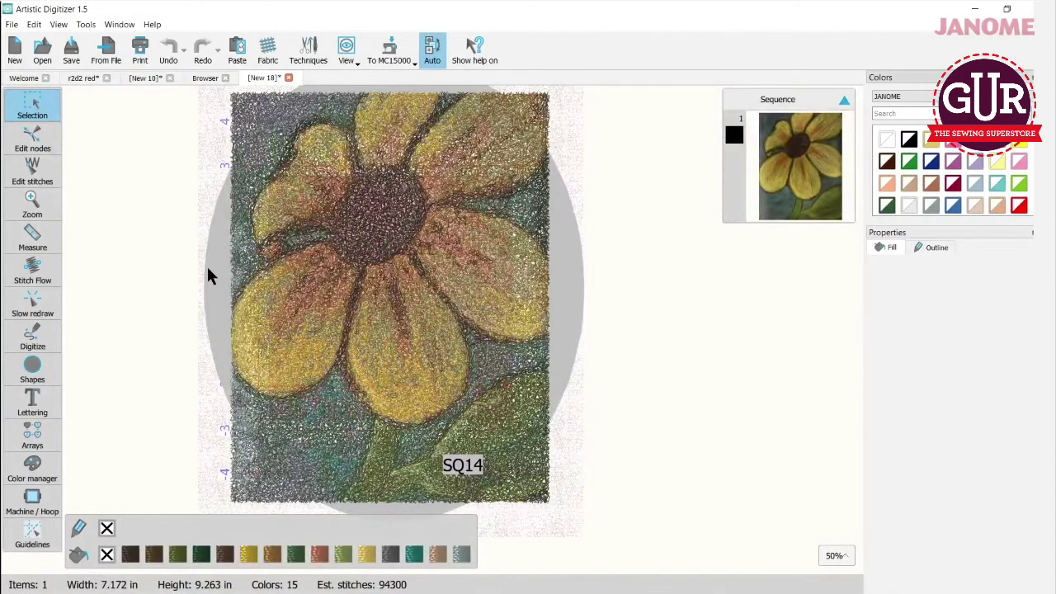
pyautogui.click(33, 500)
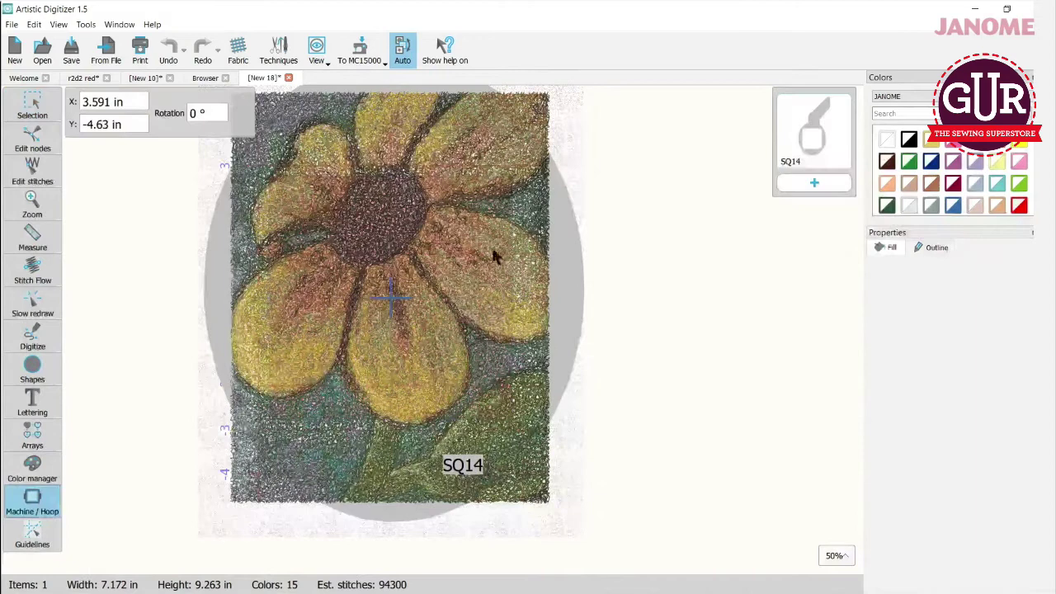
pyautogui.click(817, 122)
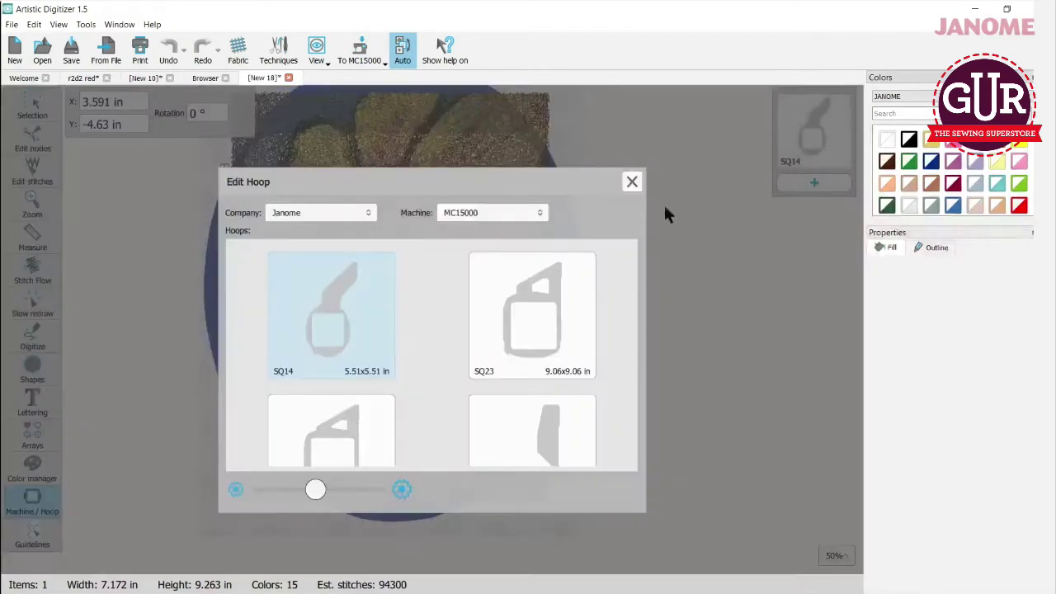
pyautogui.click(342, 440)
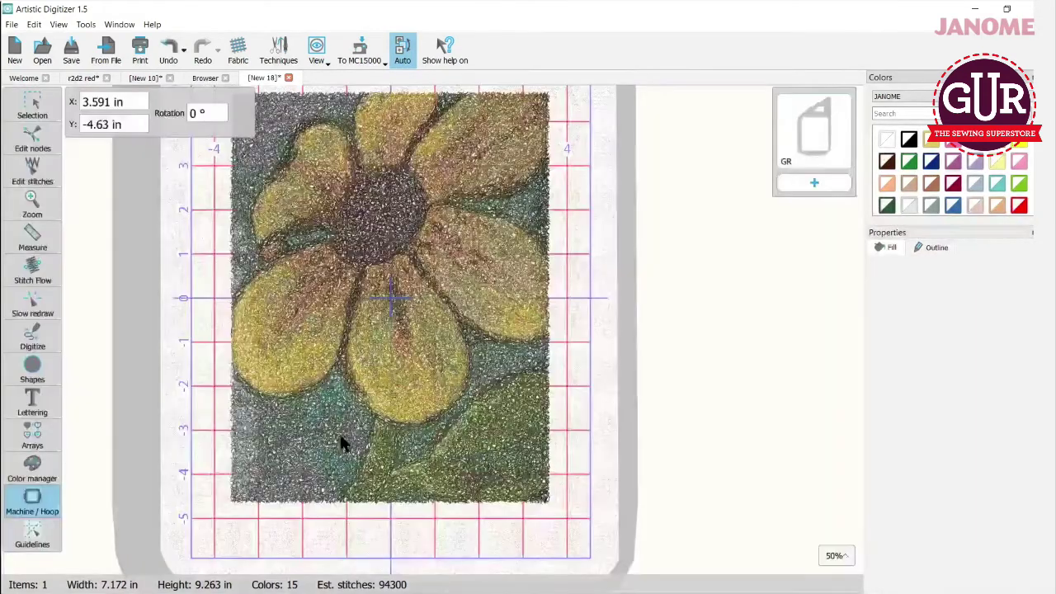
pyautogui.click(381, 264)
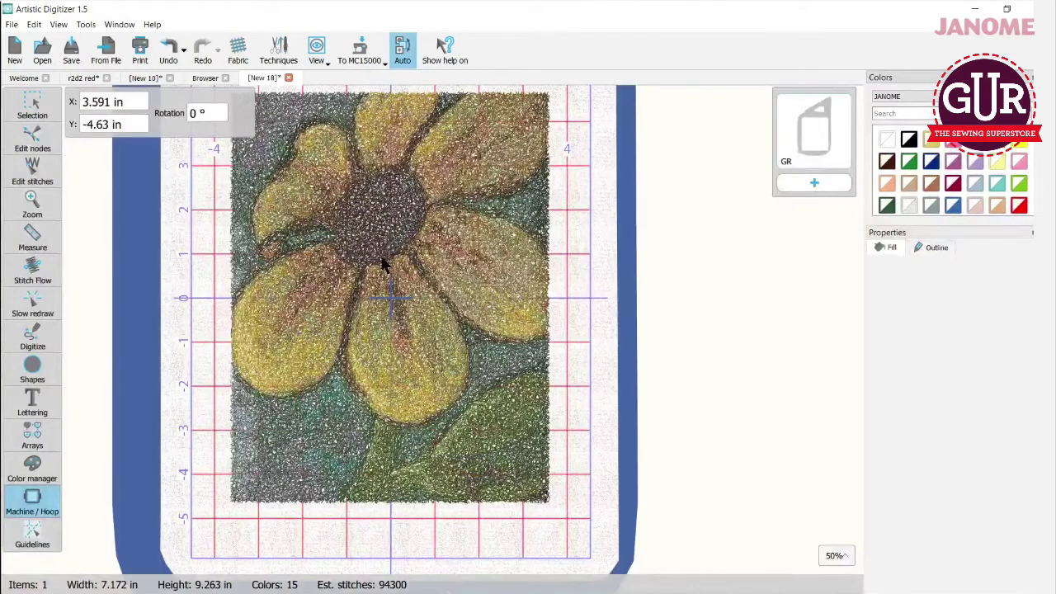
pyautogui.click(32, 107)
# Select the sunflower design, keep JANOME as the thread palette and switch on Smoothing.
pyautogui.click(350, 234)
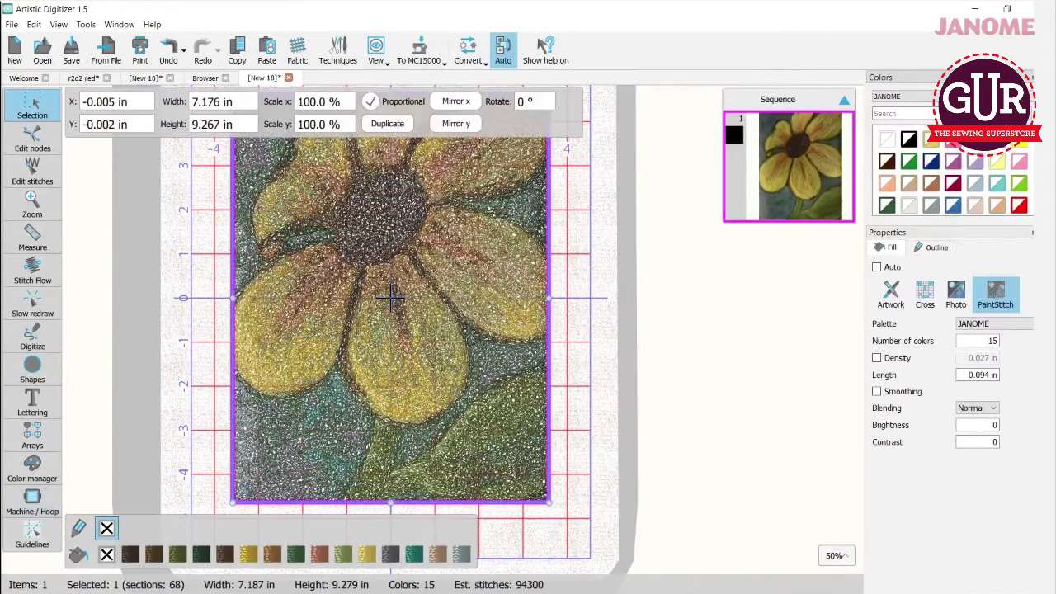
pyautogui.scroll(2, 586, 285)
pyautogui.rightClick(585, 285)
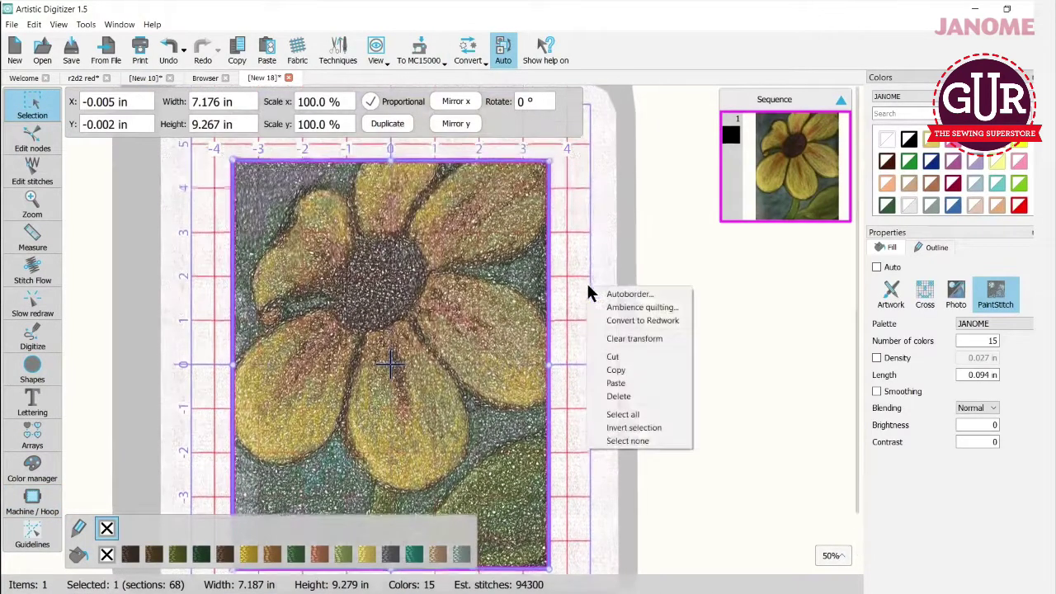
pyautogui.click(762, 287)
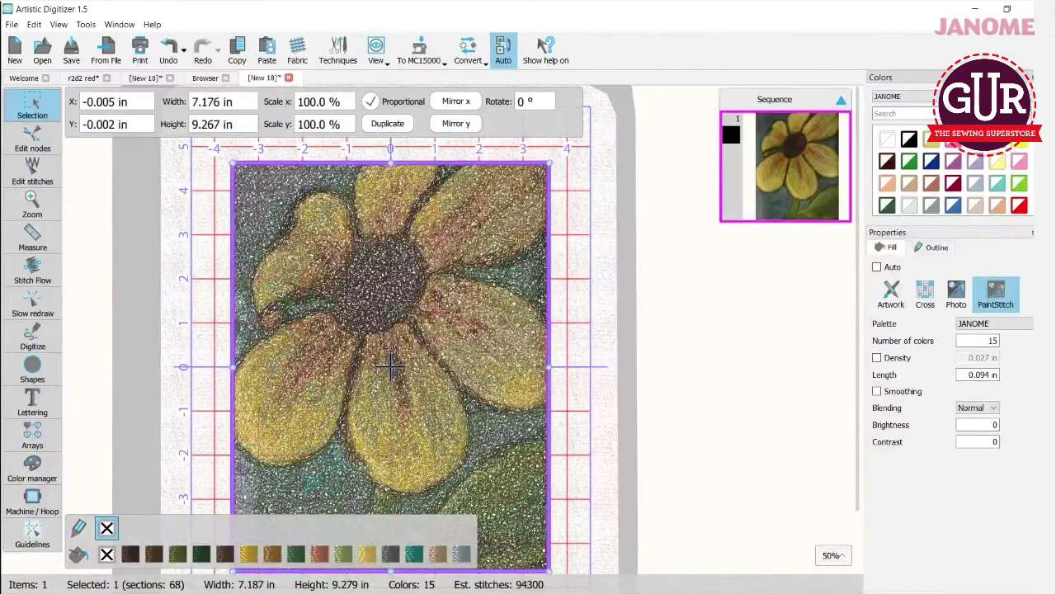
pyautogui.click(994, 323)
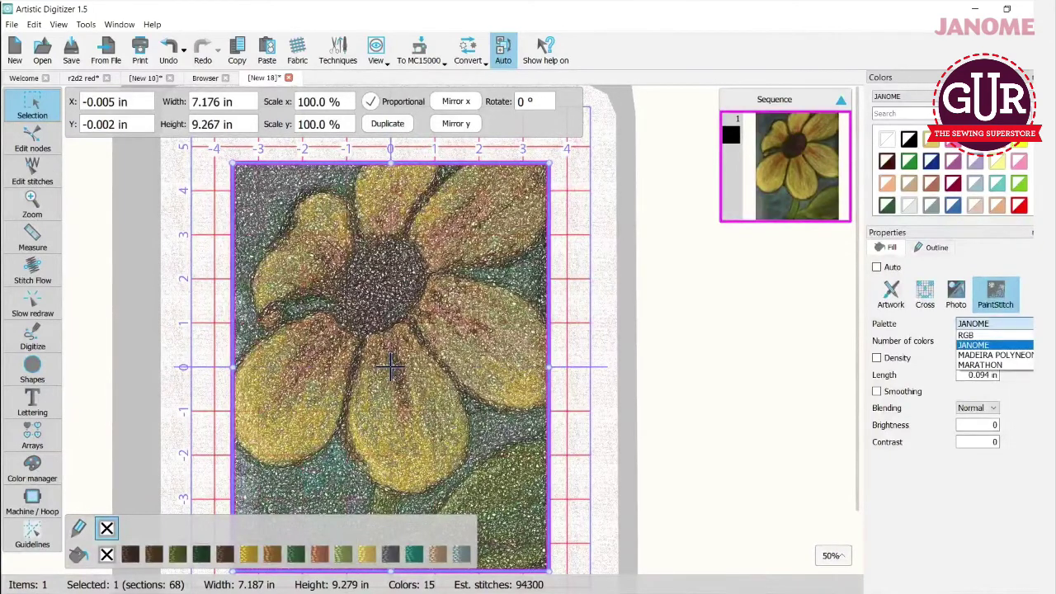
pyautogui.click(999, 346)
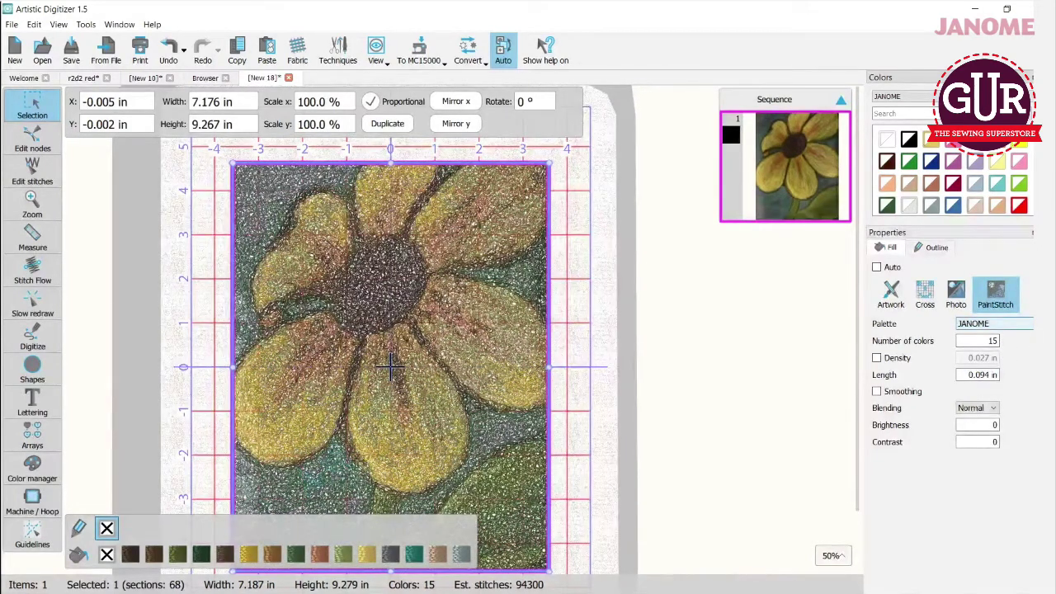
pyautogui.click(1016, 324)
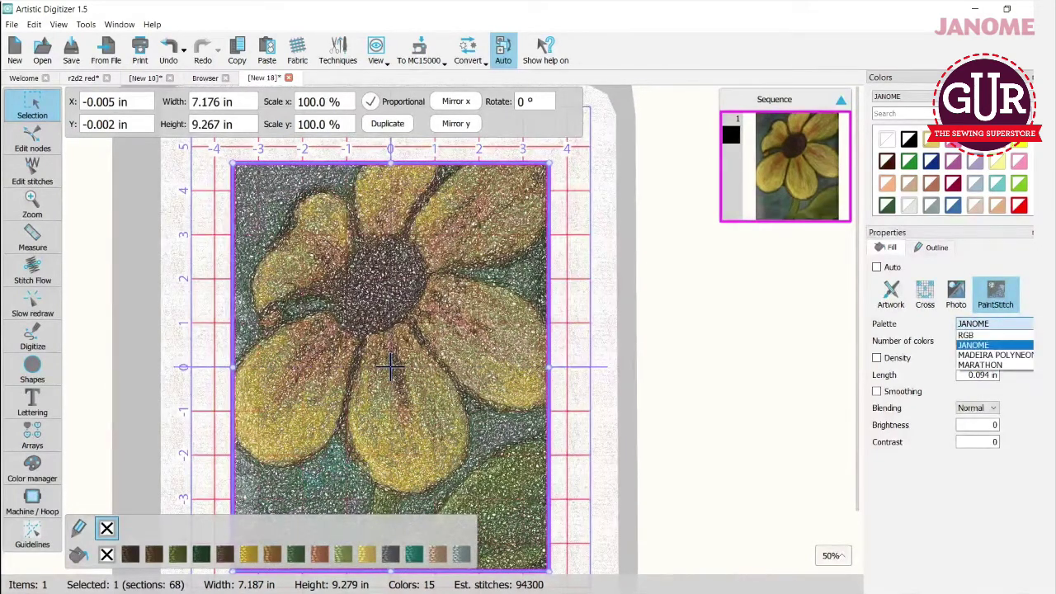
pyautogui.click(1029, 386)
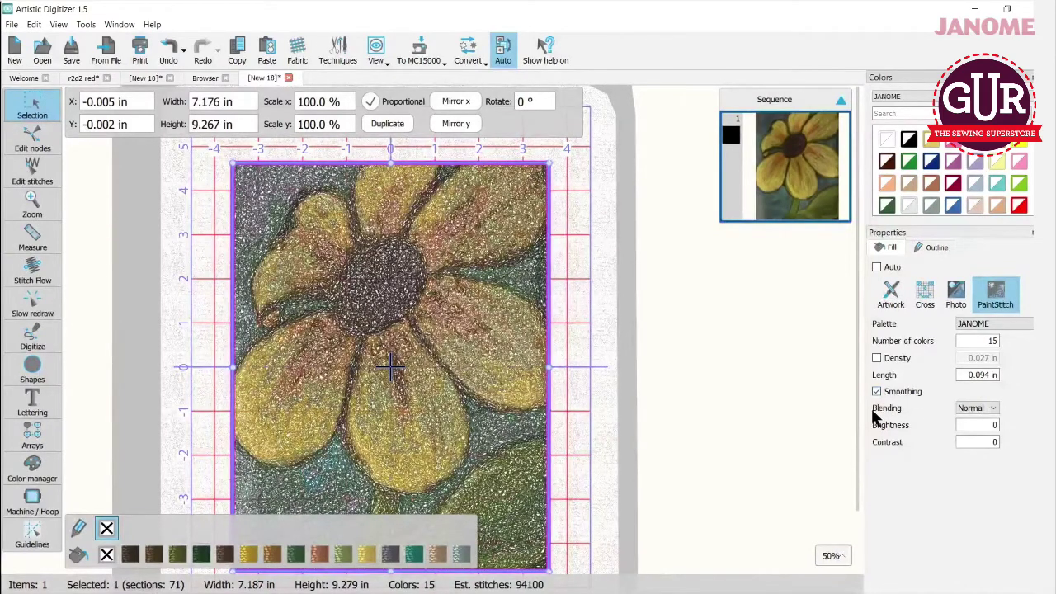
# Try Low and Full blending levels, settling on Normal for the sunflower fill.
pyautogui.click(998, 413)
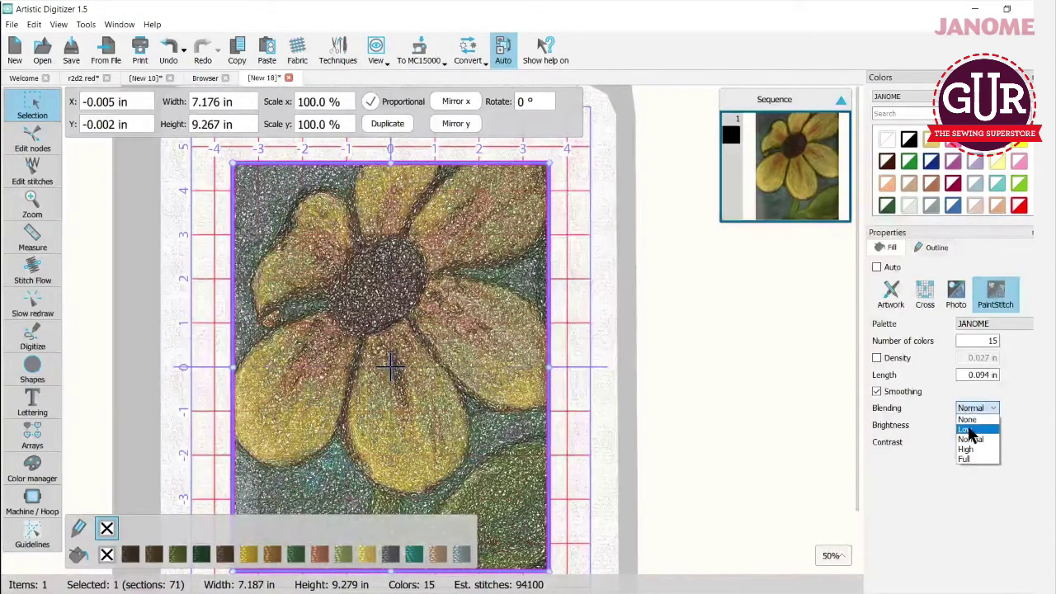
pyautogui.click(974, 439)
pyautogui.press('Up')
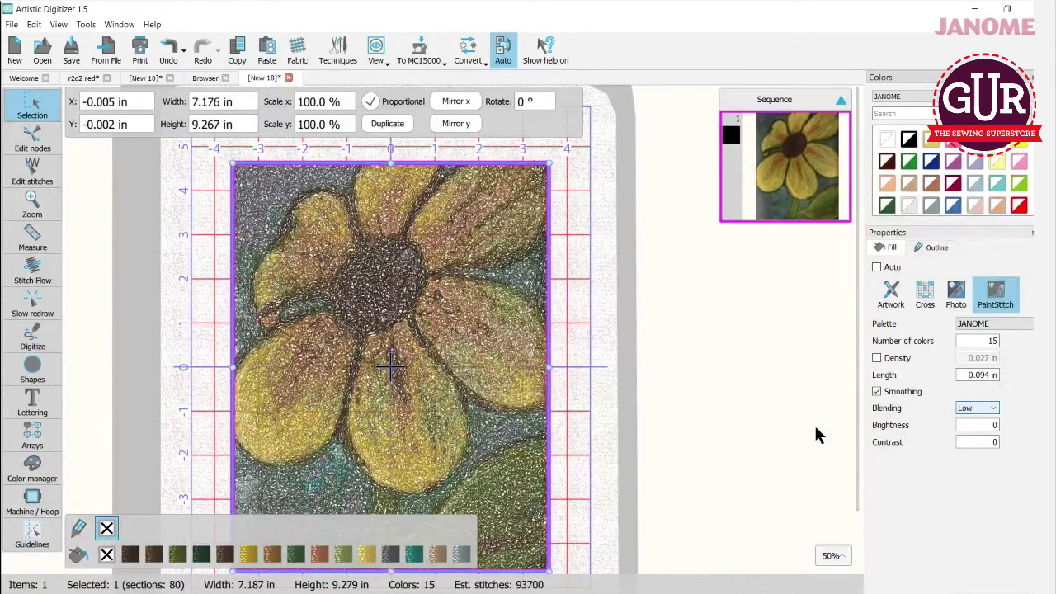
pyautogui.click(993, 410)
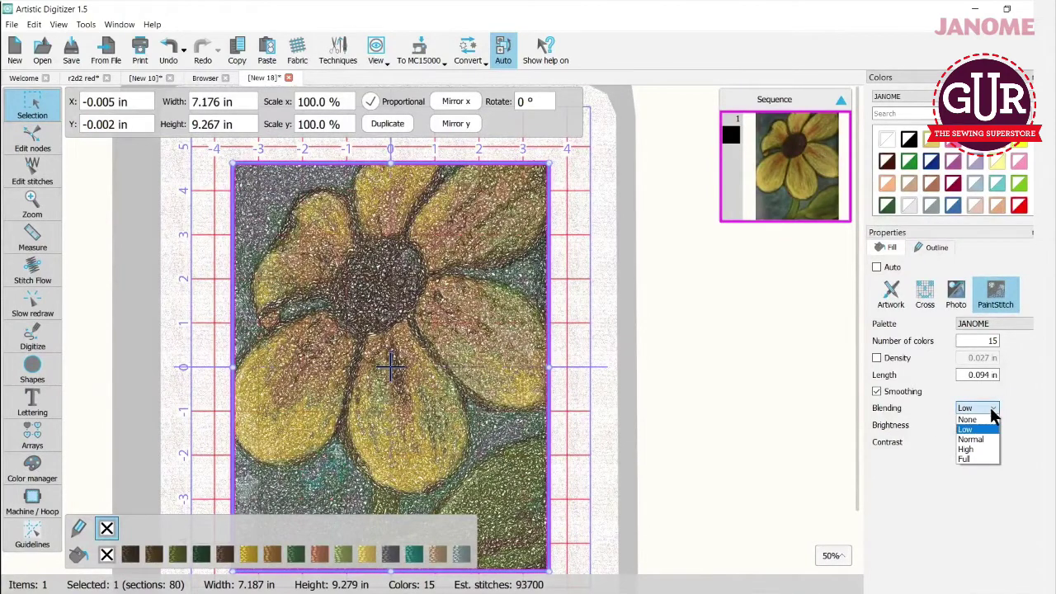
pyautogui.click(847, 467)
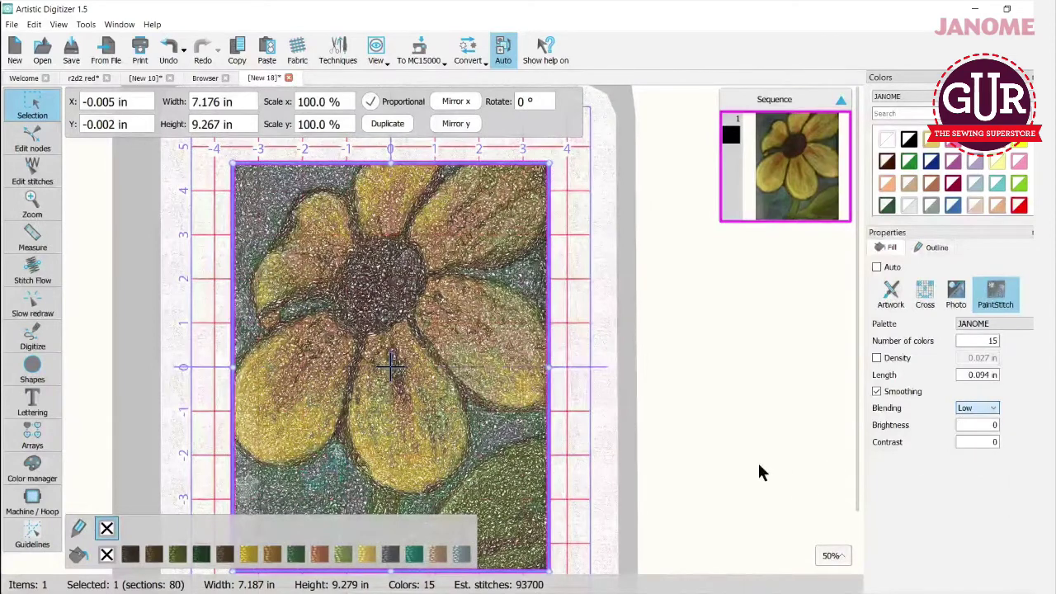
pyautogui.press('Down')
pyautogui.press('Down')
pyautogui.press('Down')
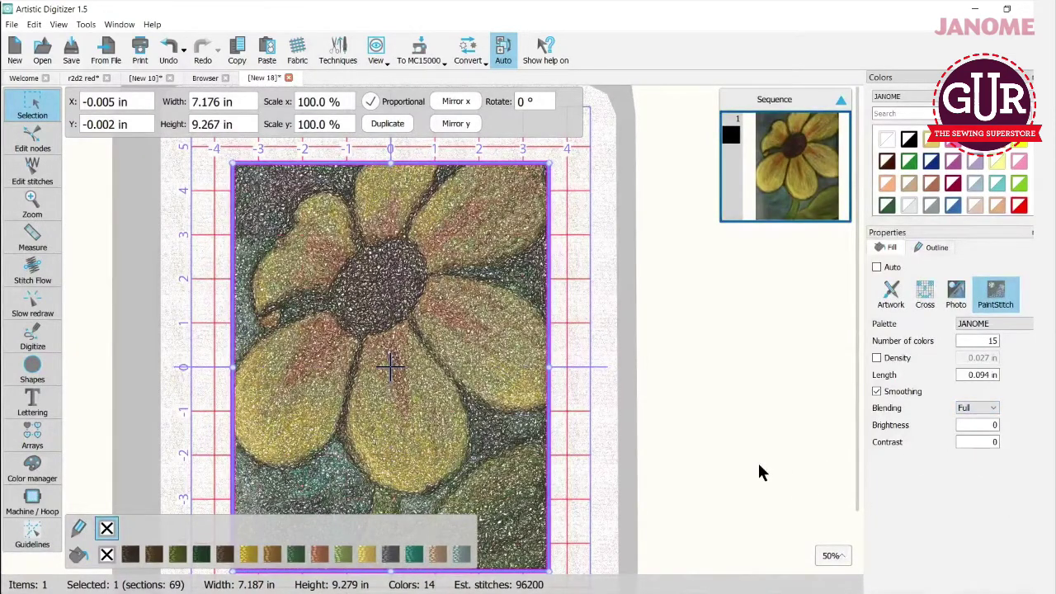
pyautogui.click(992, 410)
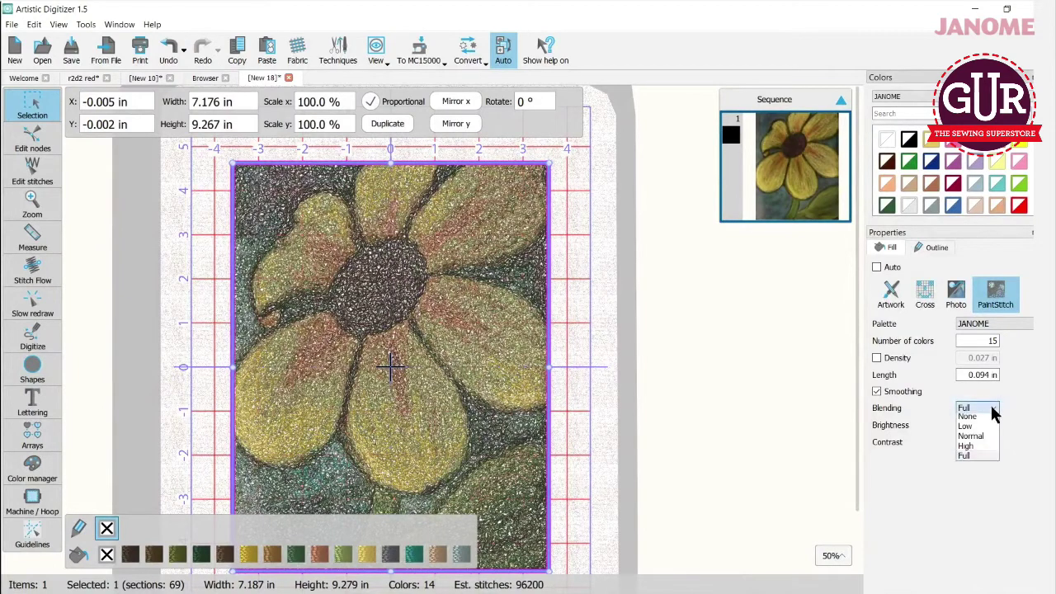
pyautogui.click(981, 444)
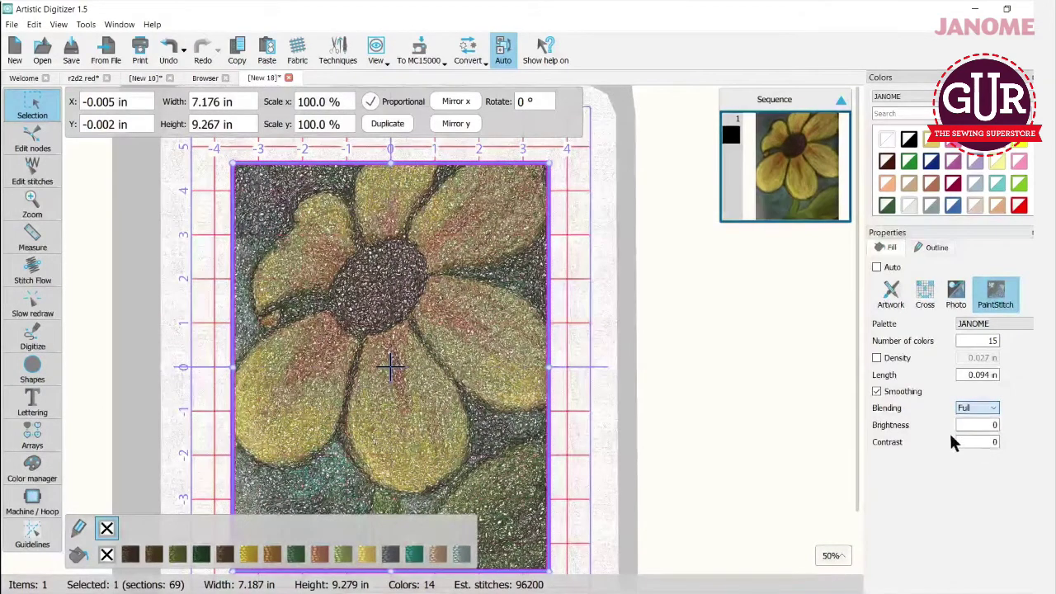
pyautogui.press('Up')
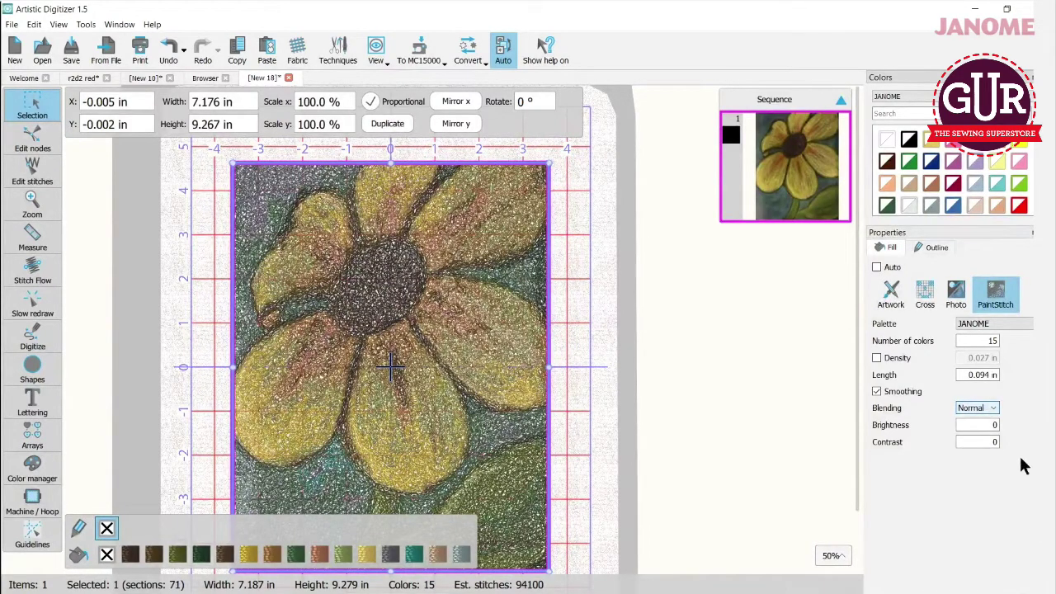
# Try brightness 20 and undo it, then set contrast to 20 and deselect the design.
pyautogui.moveTo(990, 424); pyautogui.dragTo(1008, 424)
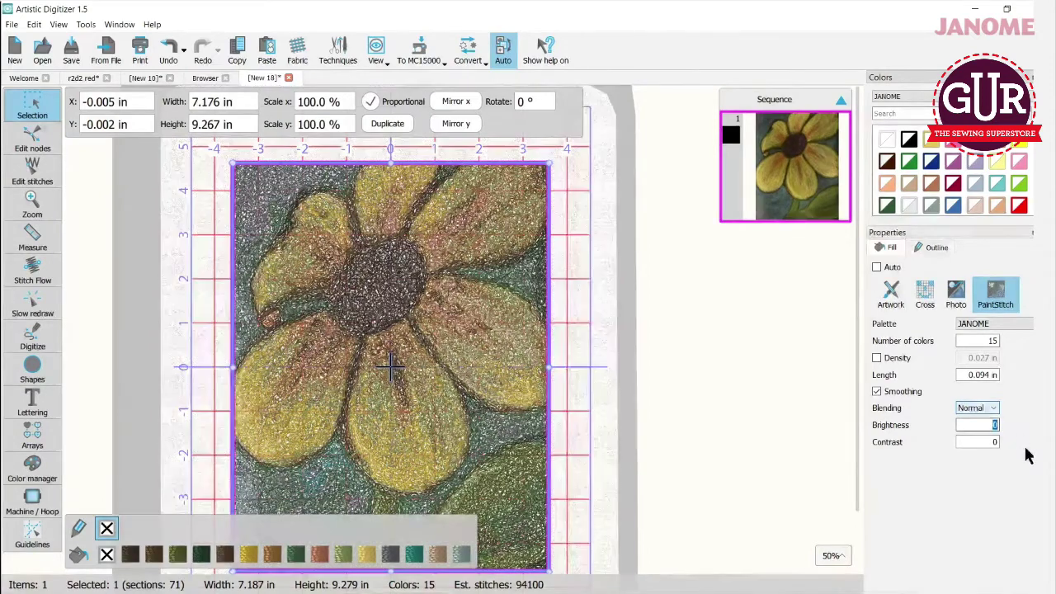
pyautogui.write('20')
pyautogui.press('Return')
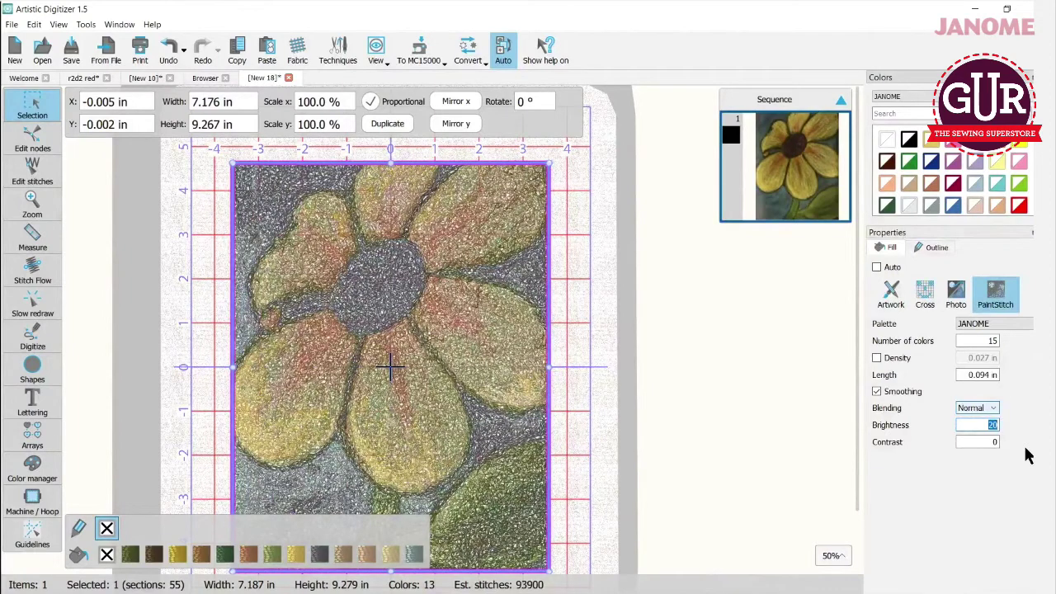
pyautogui.click(168, 51)
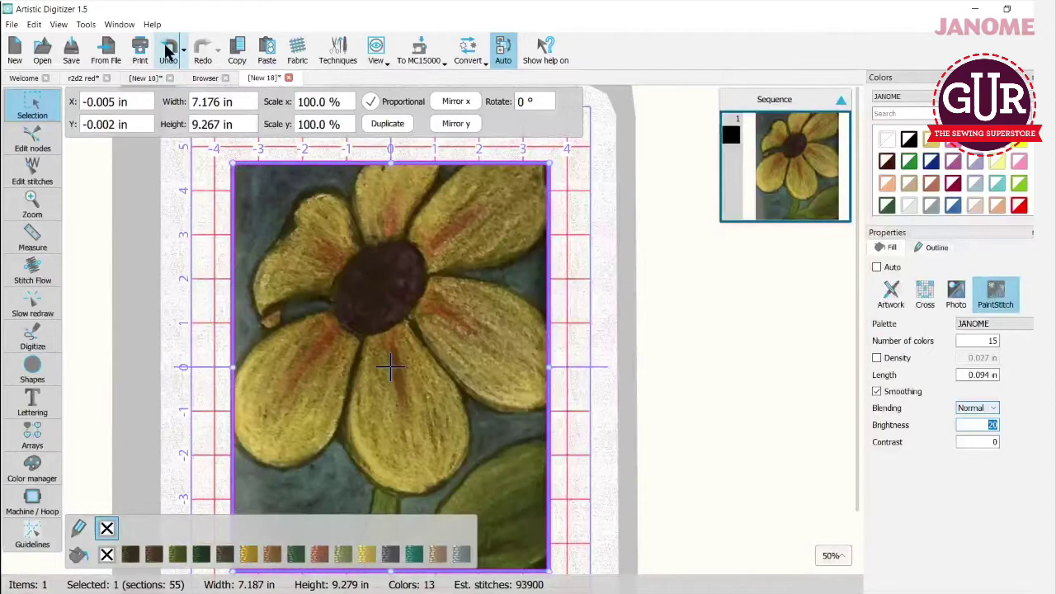
pyautogui.click(996, 443)
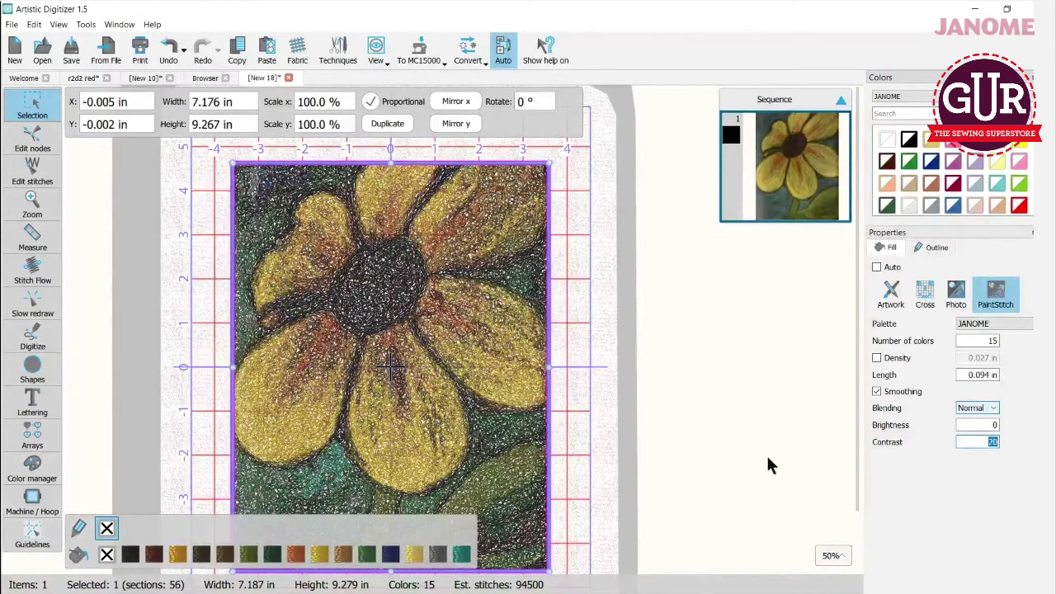
pyautogui.click(183, 282)
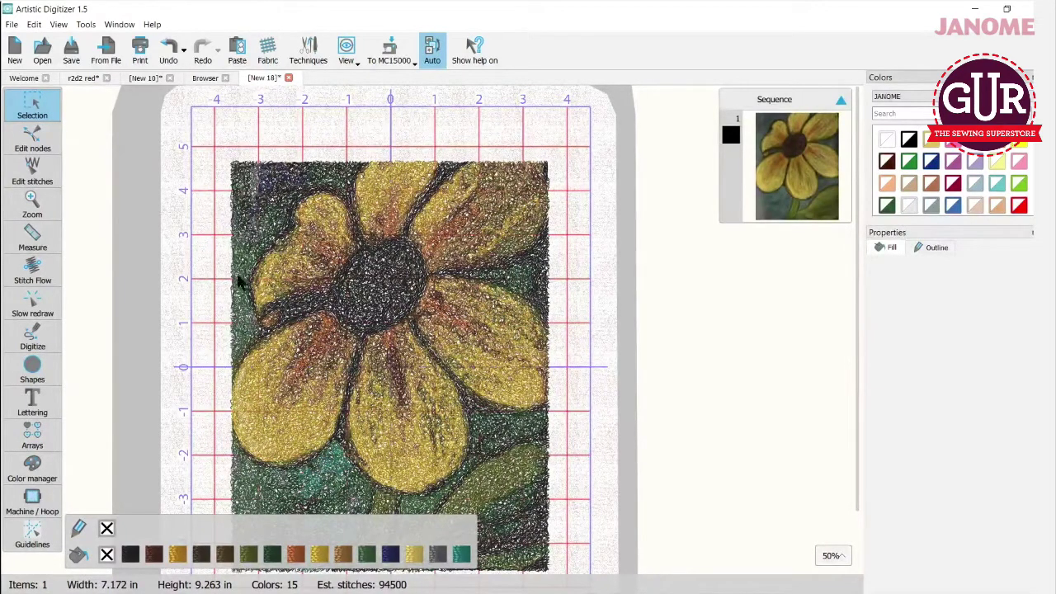
# Open goat new.jpg from the photo stitch favourite folder in the Browser.
pyautogui.click(205, 77)
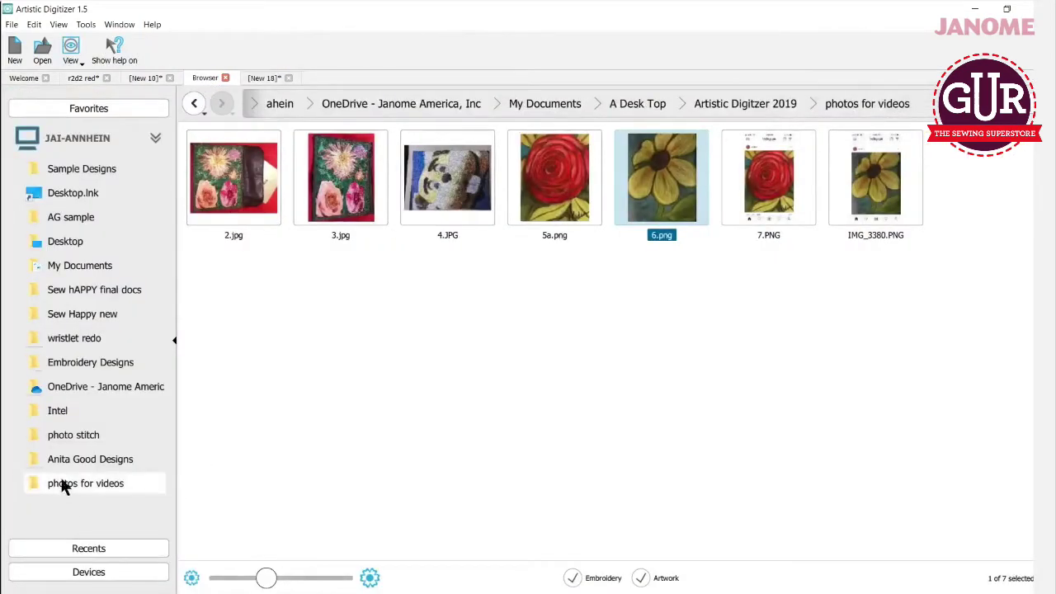
pyautogui.click(58, 435)
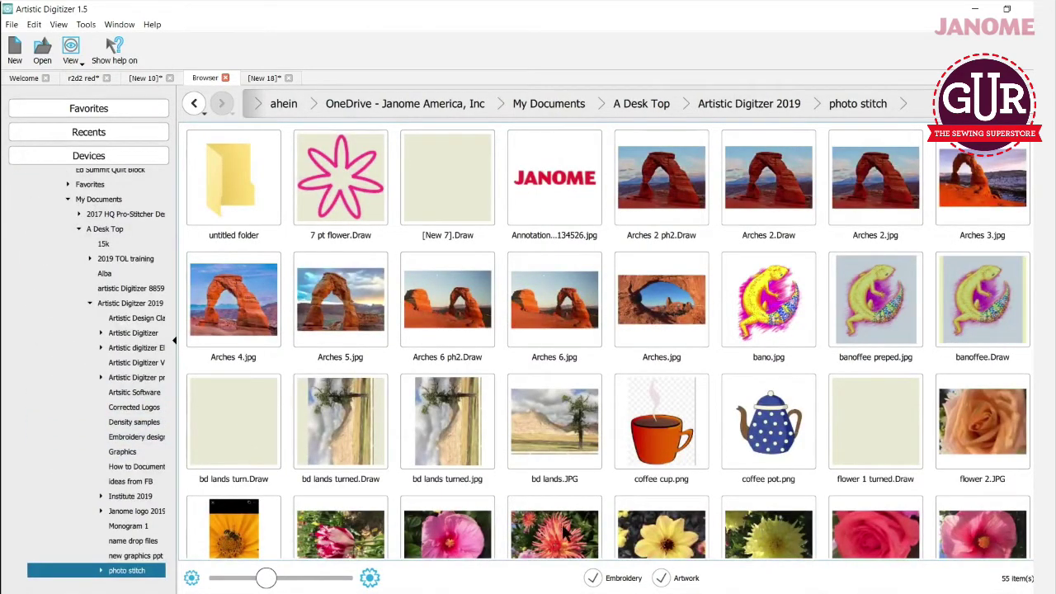
pyautogui.scroll(-1, 567, 528)
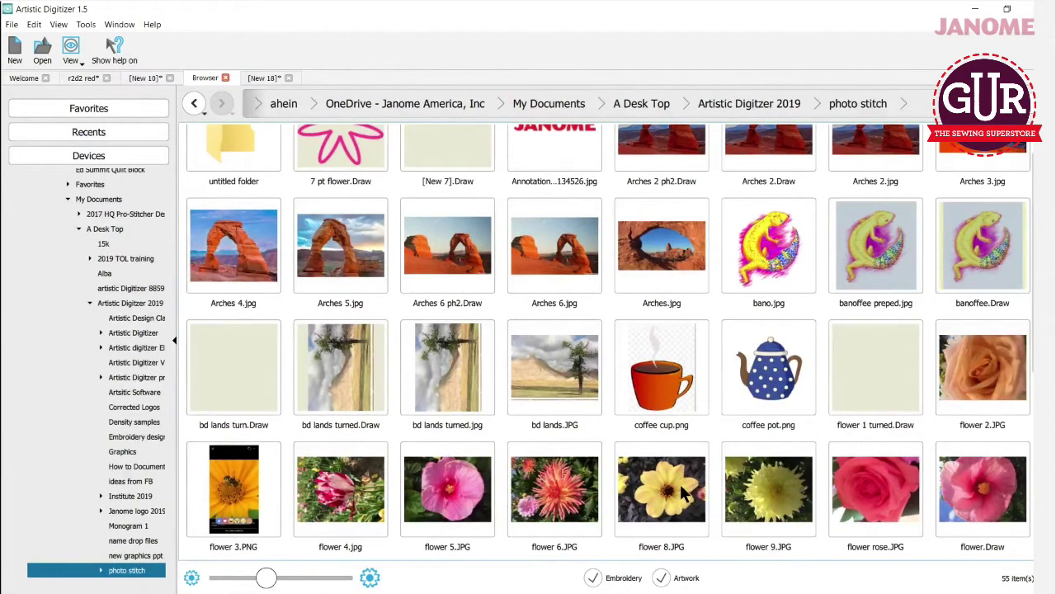
pyautogui.scroll(-1, 679, 488)
pyautogui.scroll(-3, 681, 492)
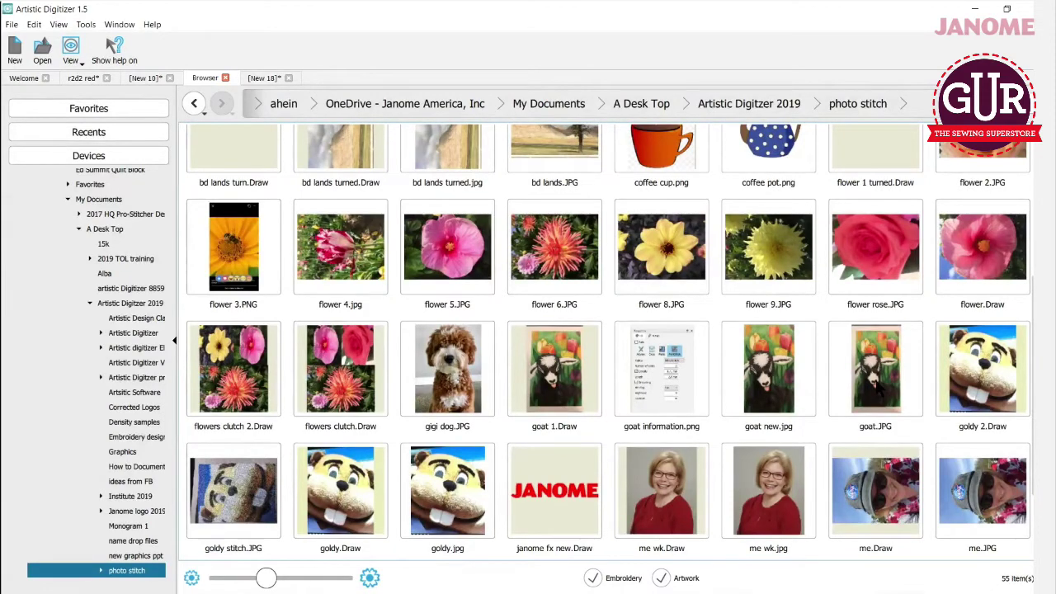
pyautogui.doubleClick(776, 375)
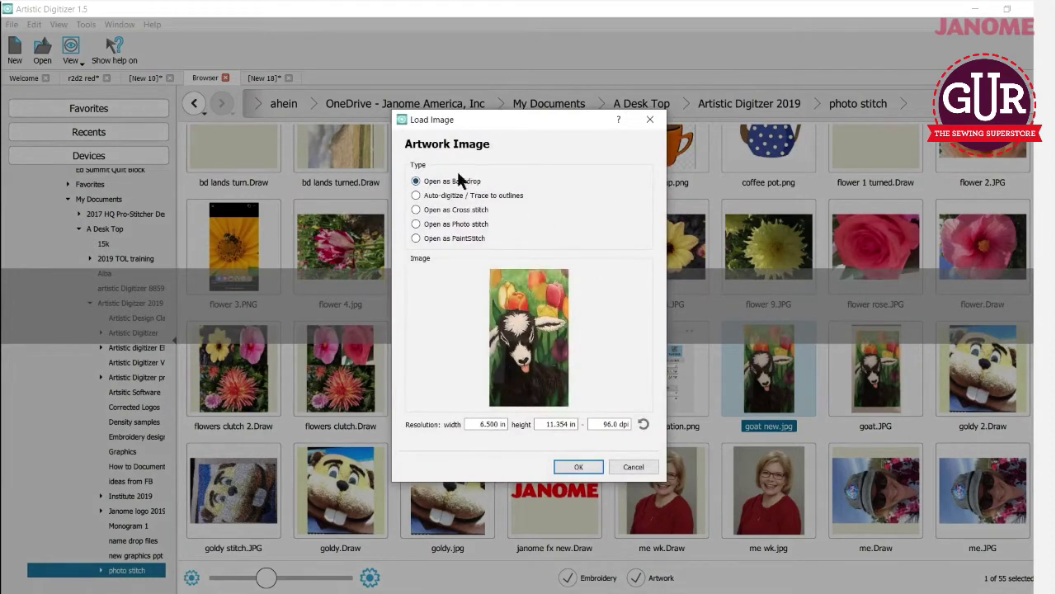
# Load goat new.jpg as PaintStitch, giving 15 colours and about 99000 stitches.
pyautogui.click(417, 239)
pyautogui.click(578, 468)
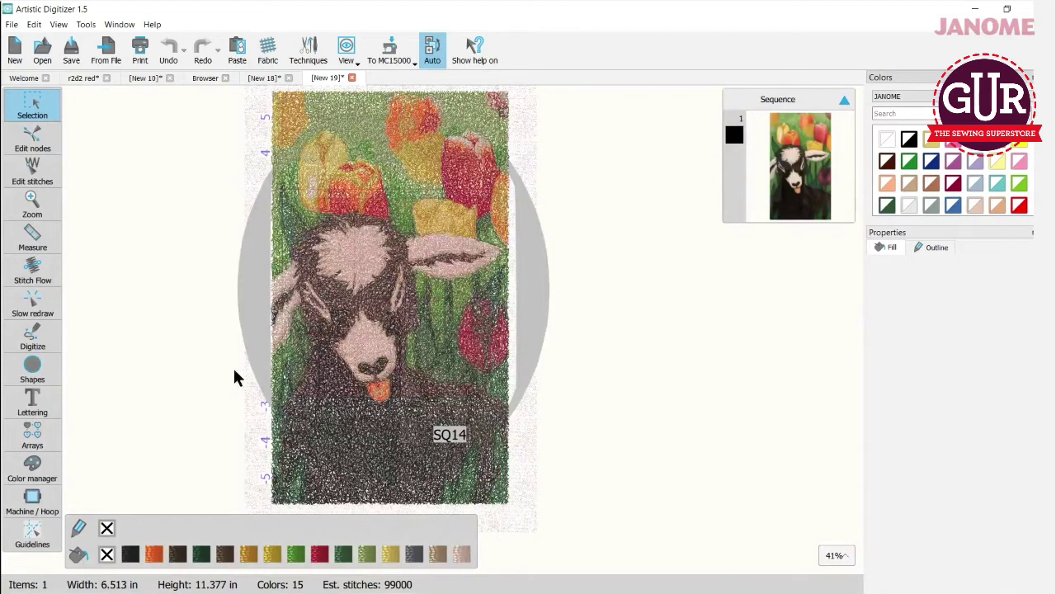
# Replace the goat design's SQ14 hoop with the GR hoop, then return to the Selection tool.
pyautogui.click(33, 499)
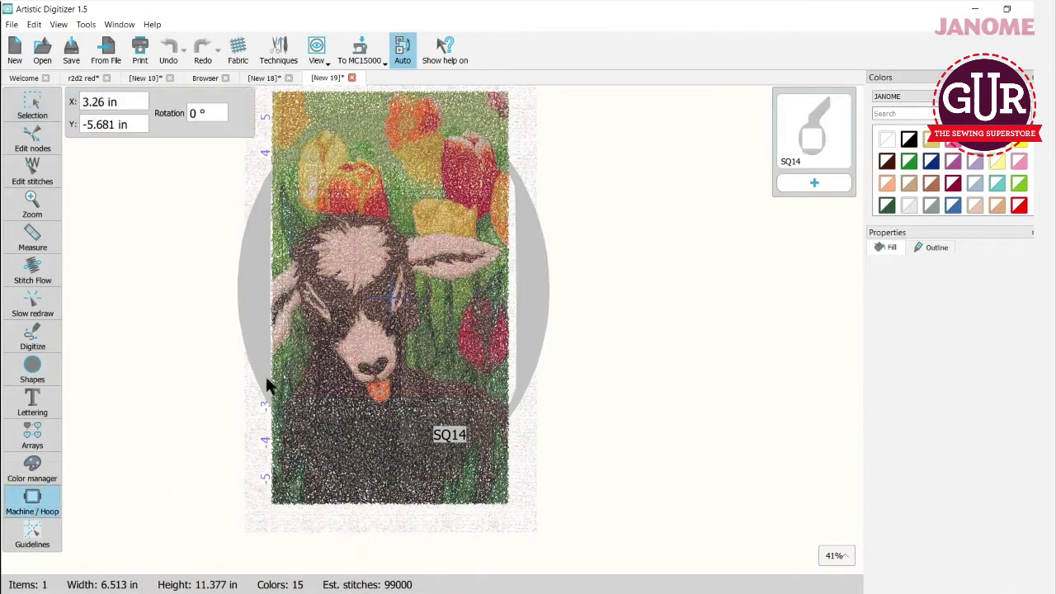
pyautogui.click(813, 125)
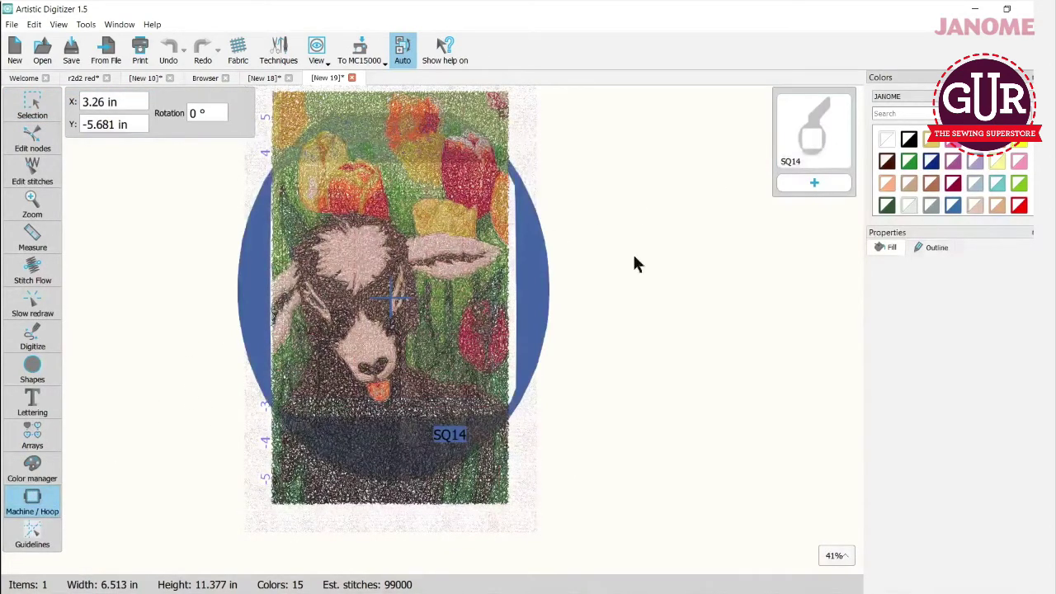
pyautogui.click(796, 144)
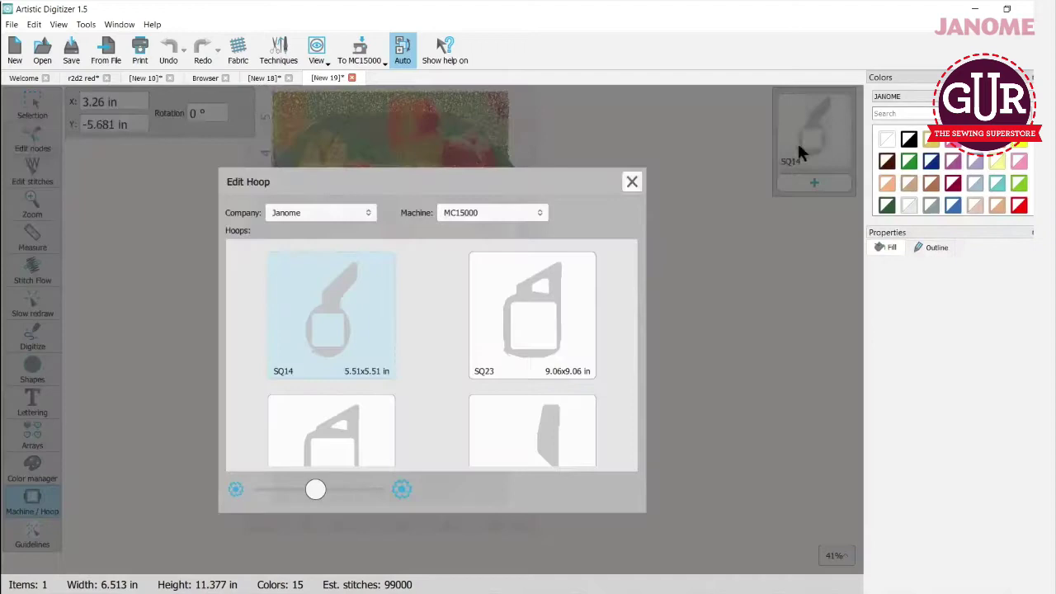
pyautogui.doubleClick(341, 444)
pyautogui.scroll(1, 504, 415)
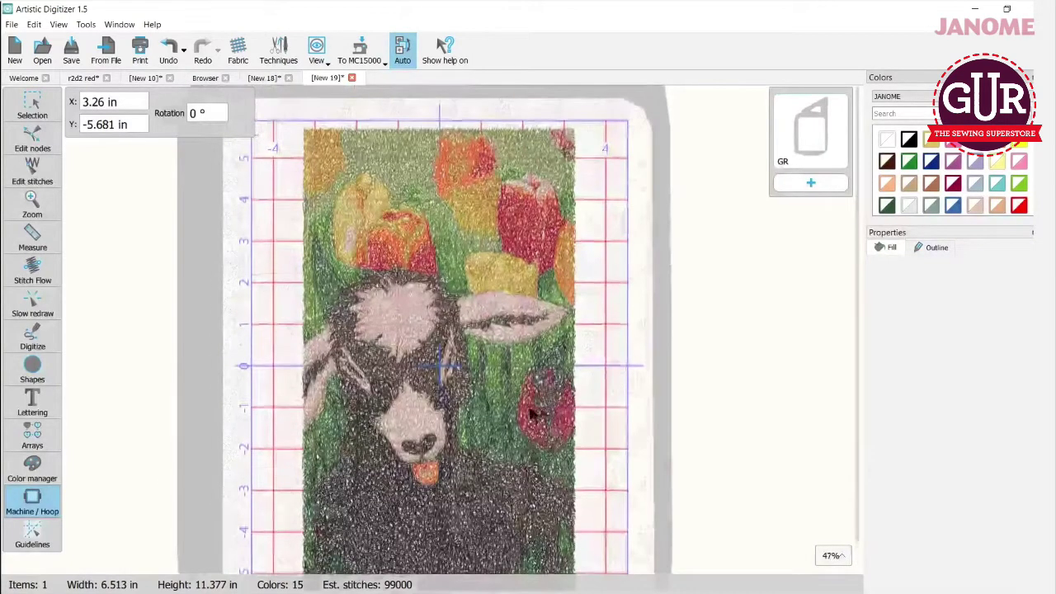
pyautogui.click(32, 105)
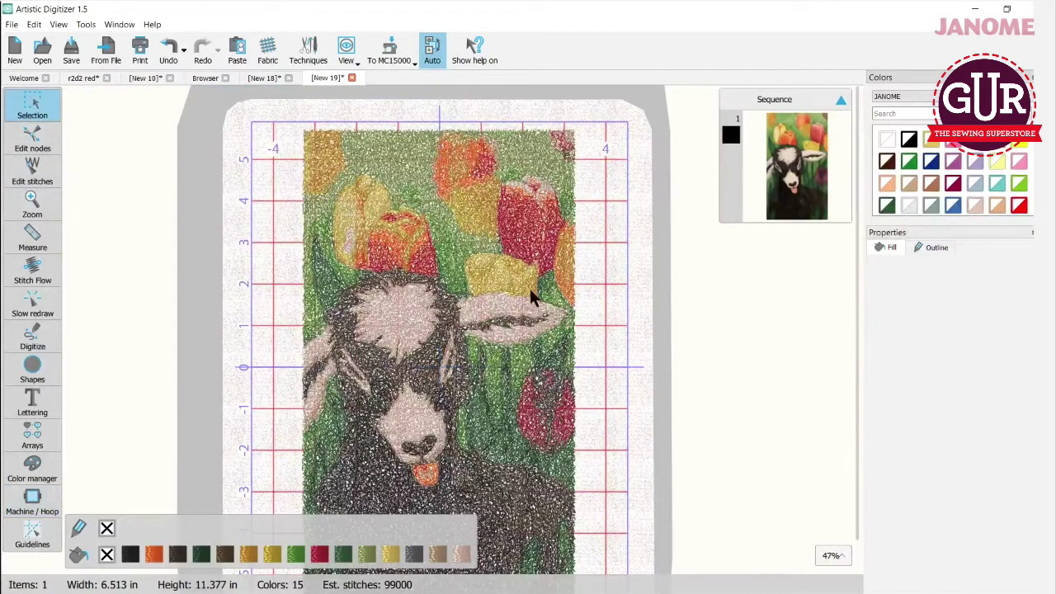
pyautogui.scroll(-1, 597, 461)
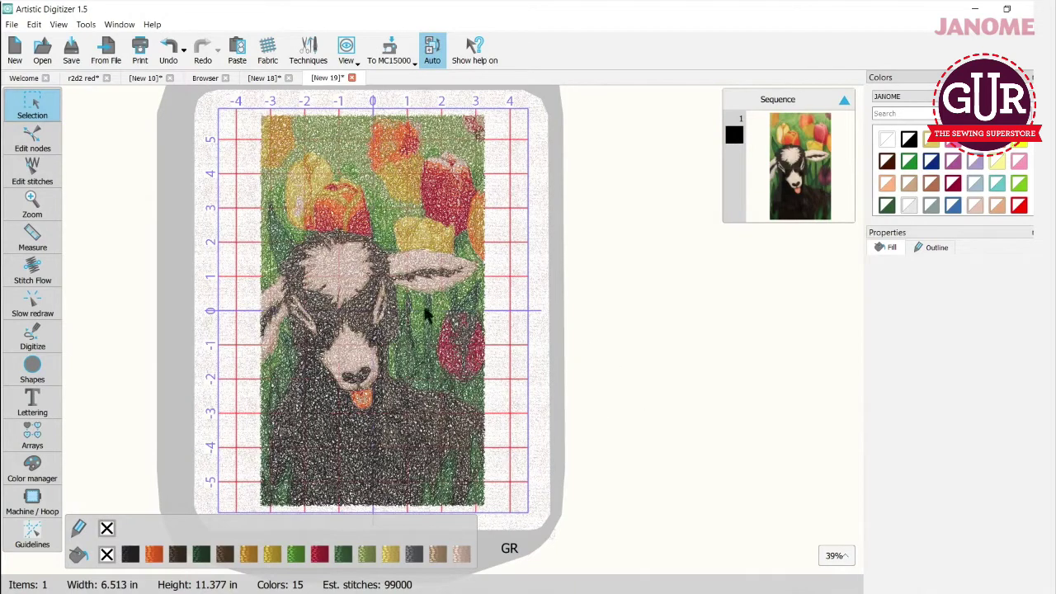
# Set the goat PaintStitch design's contrast to 20 and deselect it to view the result.
pyautogui.click(427, 172)
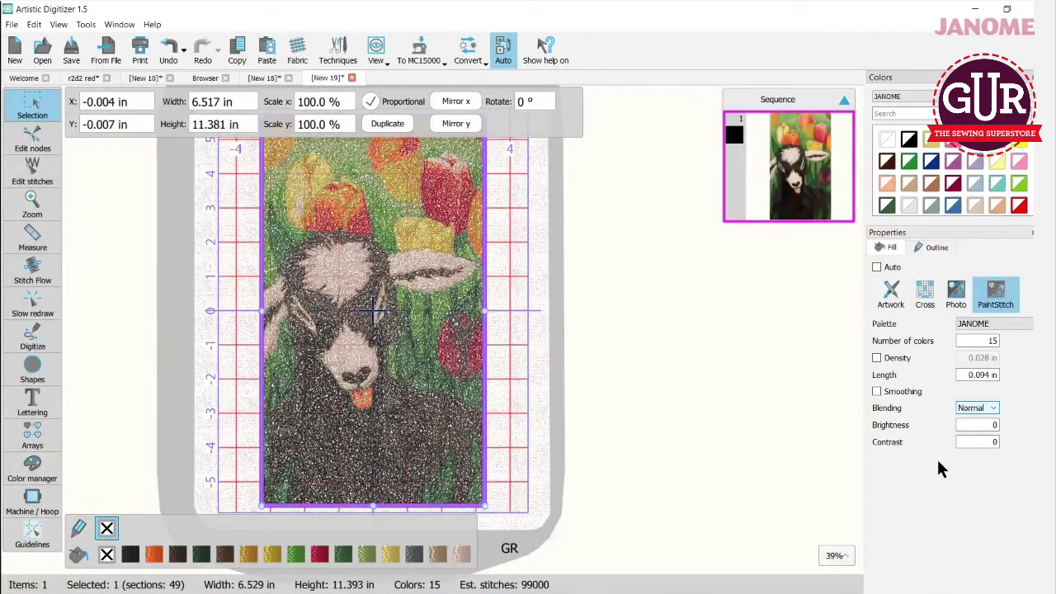
pyautogui.moveTo(966, 444); pyautogui.dragTo(1006, 446)
pyautogui.write('20')
pyautogui.press('Return')
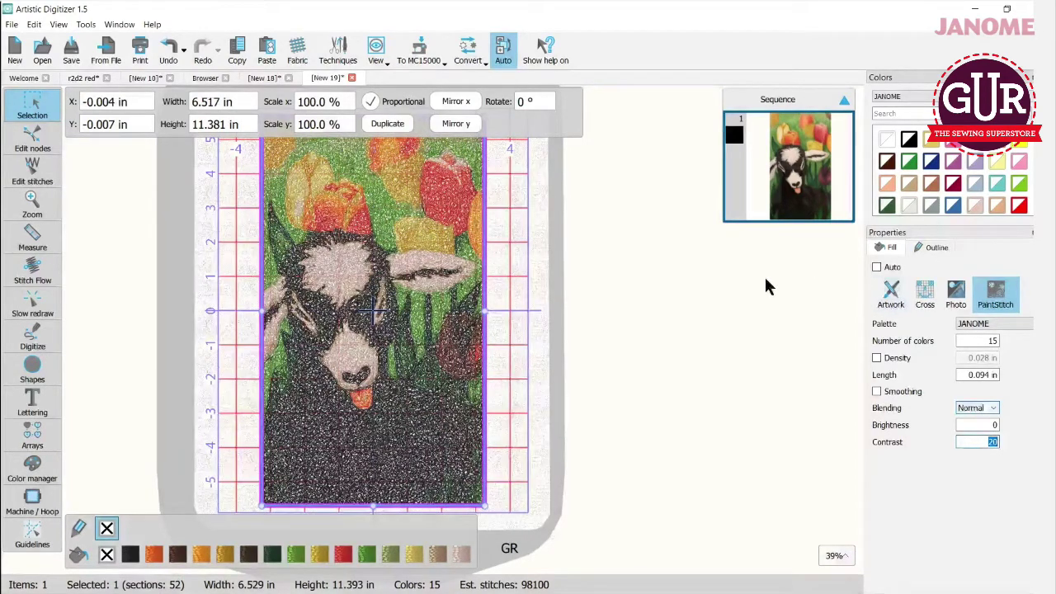
pyautogui.click(537, 305)
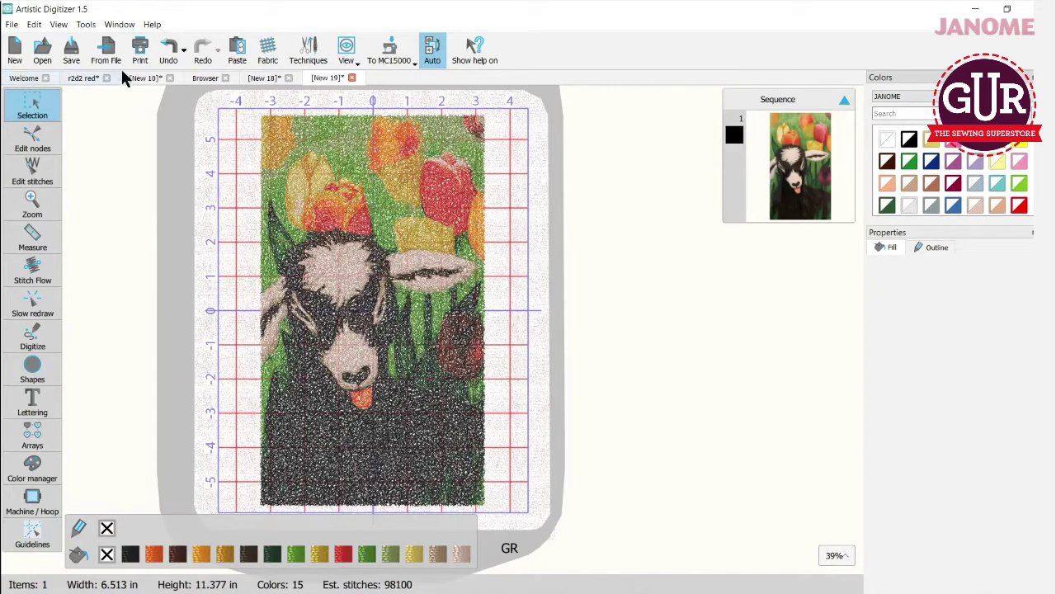
# Load gigi dog.JPG from the Browser with 'Open as PaintStitch' into a new document.
pyautogui.click(207, 79)
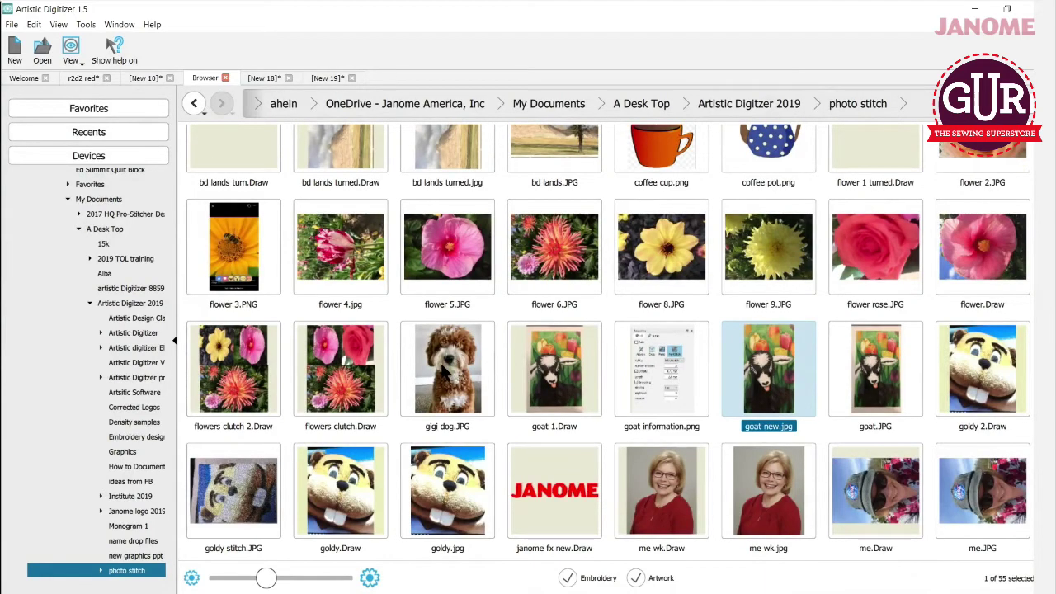
pyautogui.scroll(-2, 444, 371)
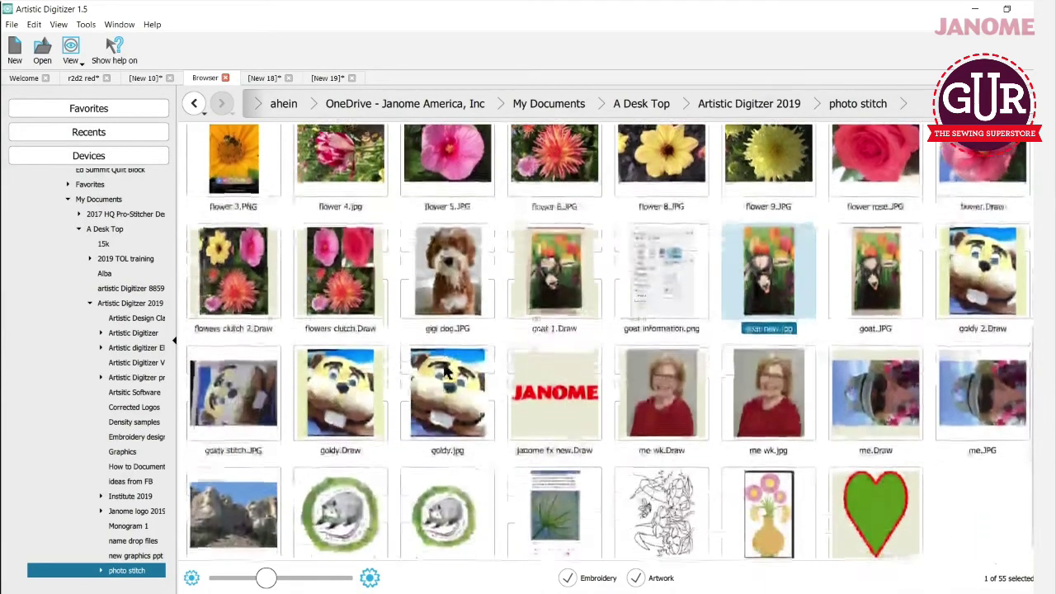
pyautogui.scroll(2, 444, 371)
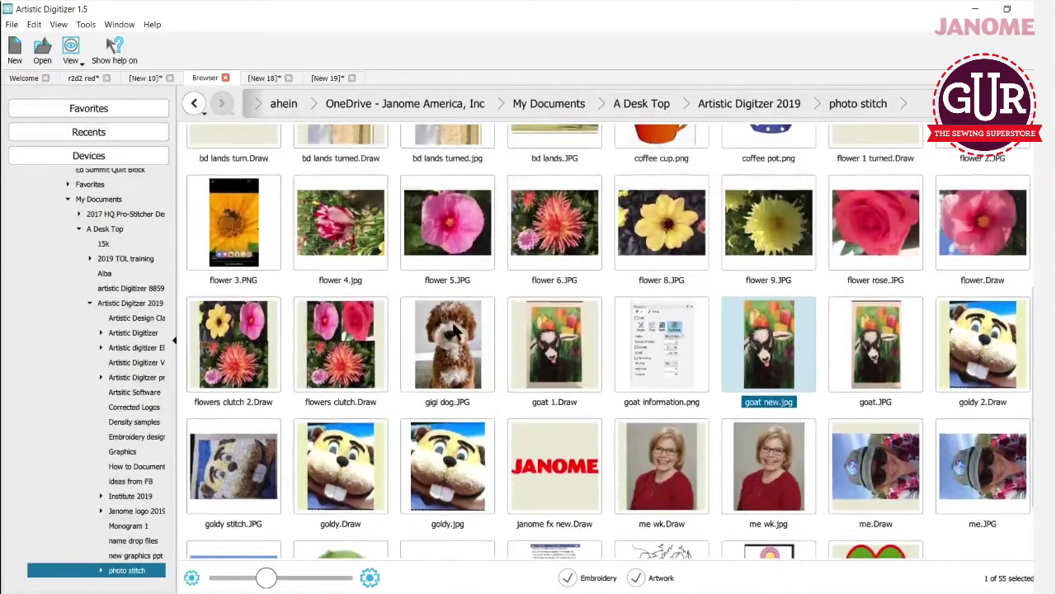
pyautogui.click(450, 343)
pyautogui.doubleClick(450, 343)
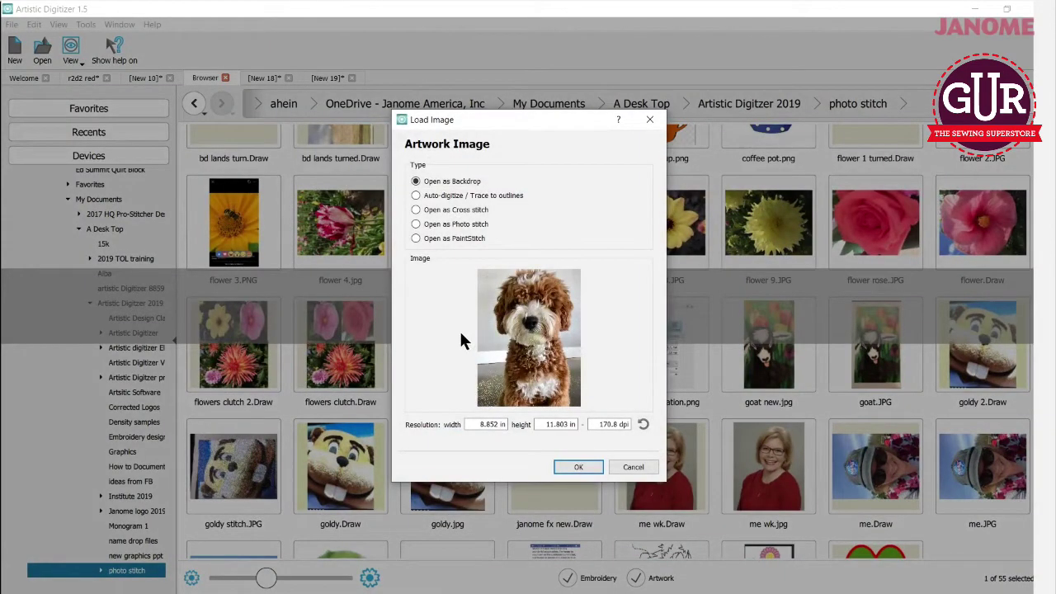
pyautogui.click(415, 237)
pyautogui.click(579, 468)
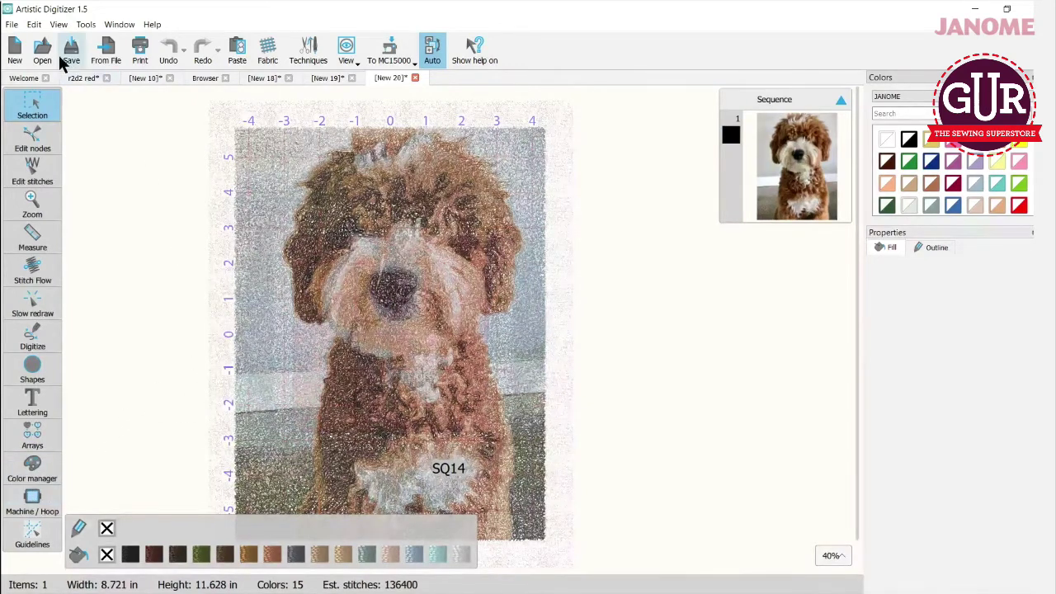
# Hide the hoop outline via View and select the dog design to show its Fill properties.
pyautogui.click(58, 24)
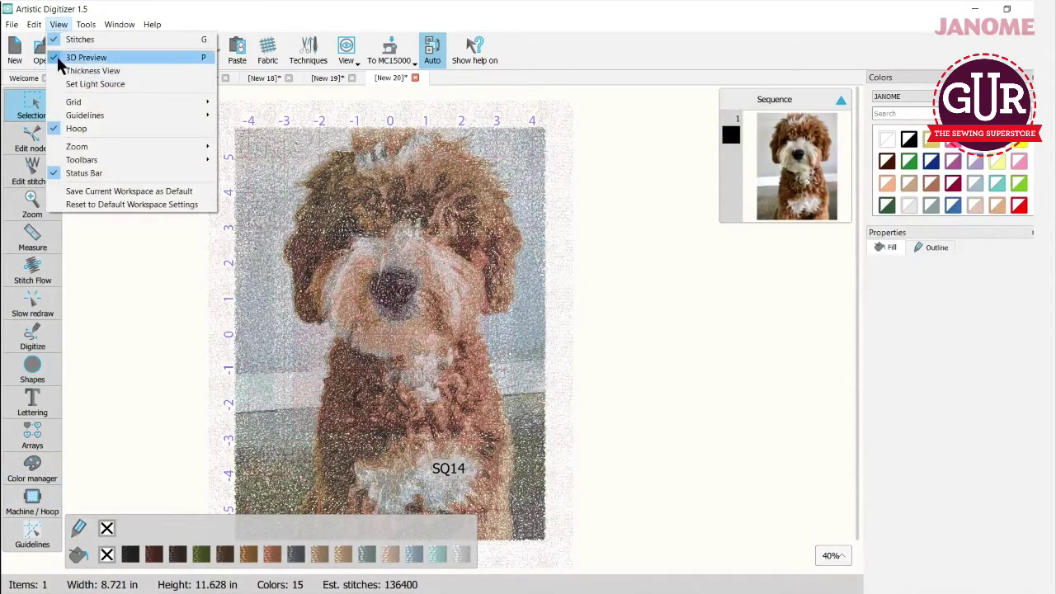
pyautogui.click(61, 130)
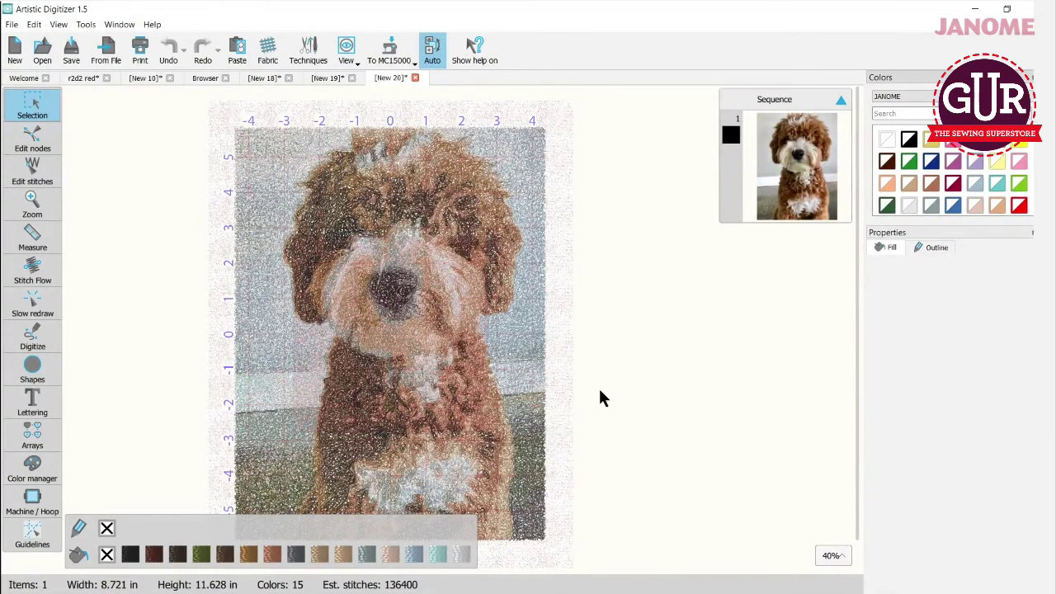
pyautogui.scroll(-1, 597, 384)
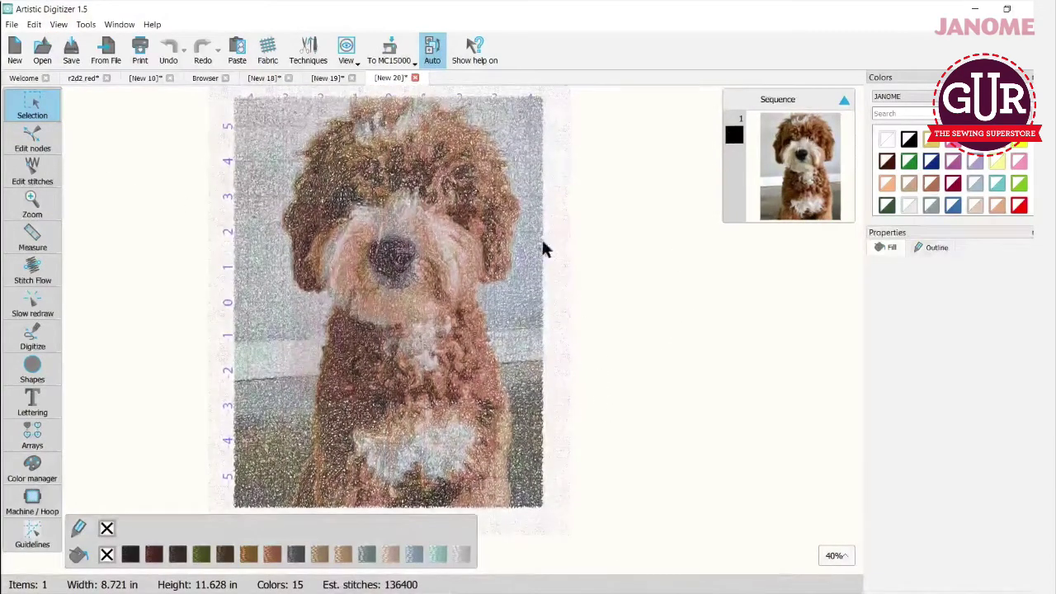
pyautogui.click(417, 262)
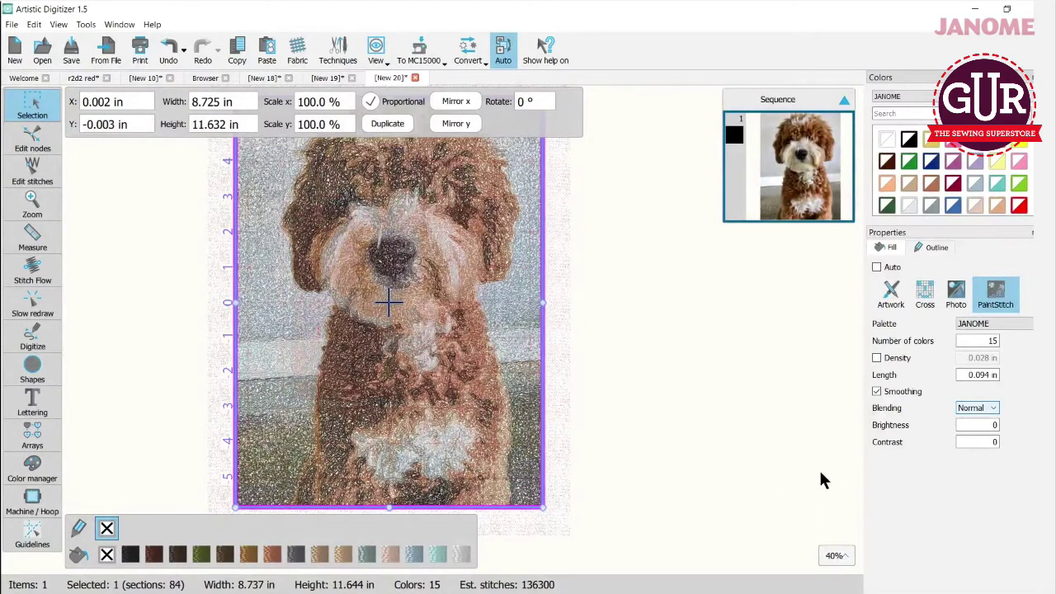
# Set the dog design's Fill contrast to 20, keep brightness at 0, and apply.
pyautogui.doubleClick(996, 441)
pyautogui.write('20')
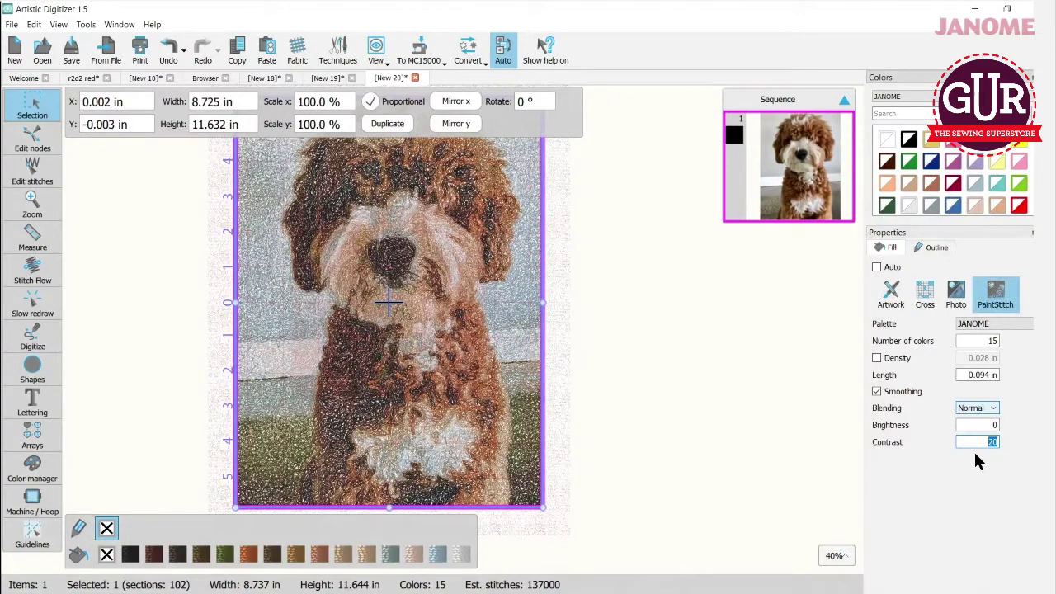
pyautogui.scroll(3, 561, 435)
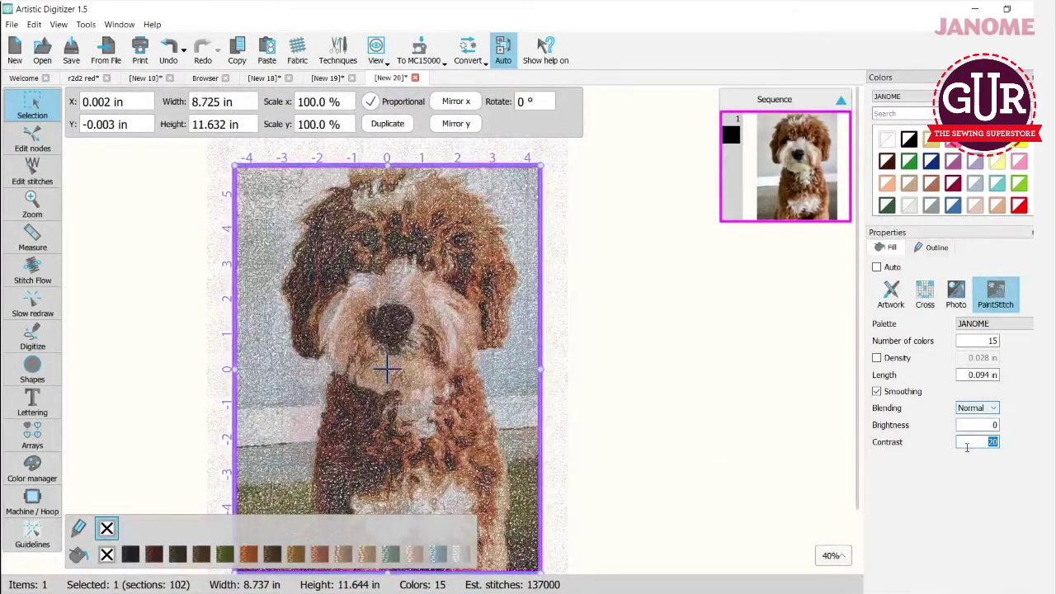
pyautogui.click(991, 425)
pyautogui.write('1')
pyautogui.doubleClick(996, 426)
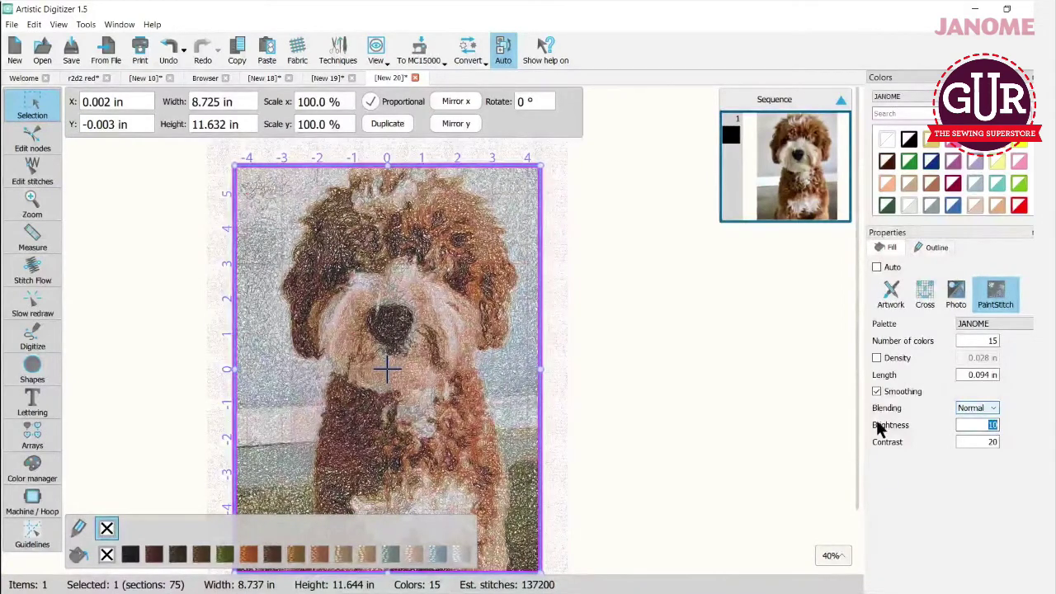
pyautogui.scroll(-2, 624, 450)
pyautogui.scroll(-2, 625, 456)
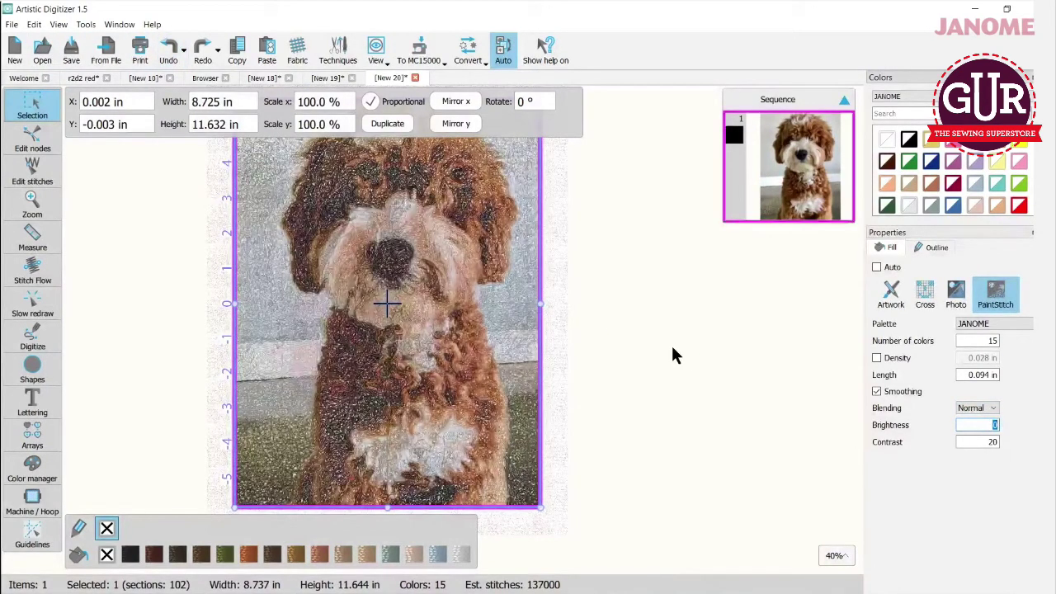
pyautogui.click(671, 343)
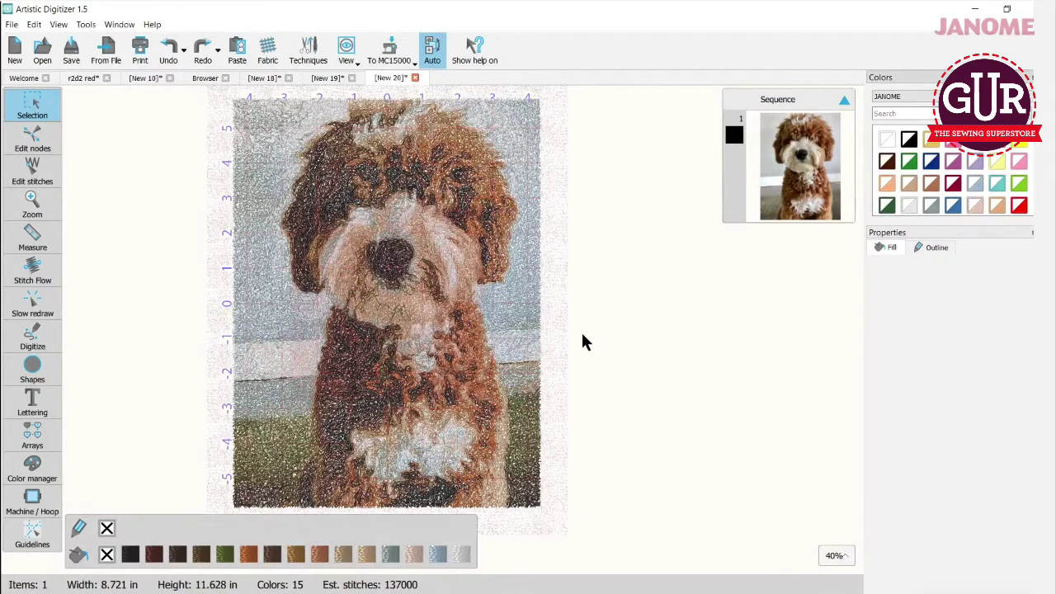
# Scale the dog design to 5.057 × 6.741 in and centre it in the hoop at 0, 0.
pyautogui.click(461, 325)
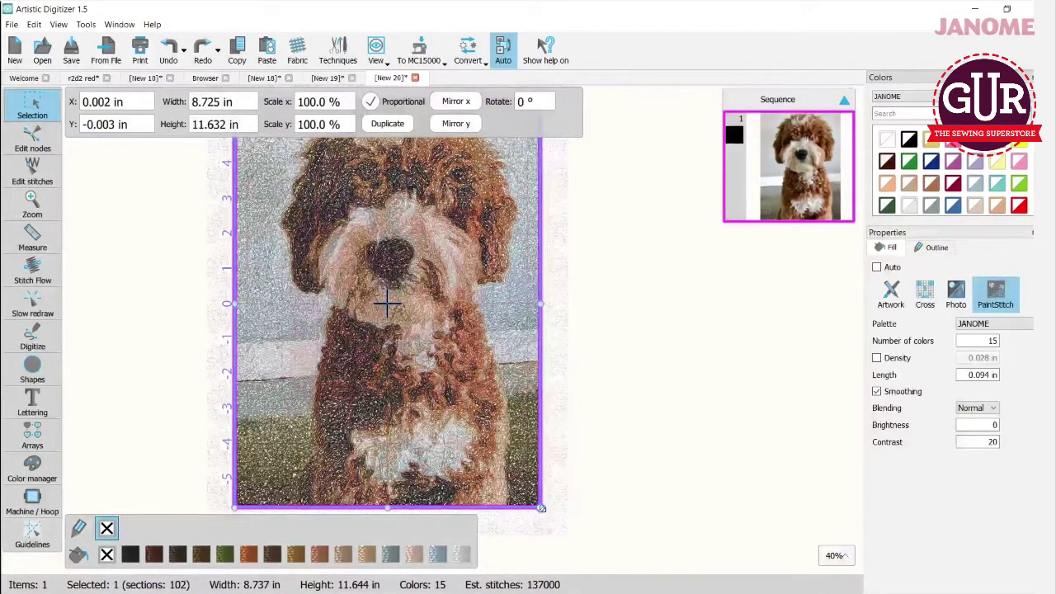
pyautogui.moveTo(541, 507); pyautogui.dragTo(411, 336)
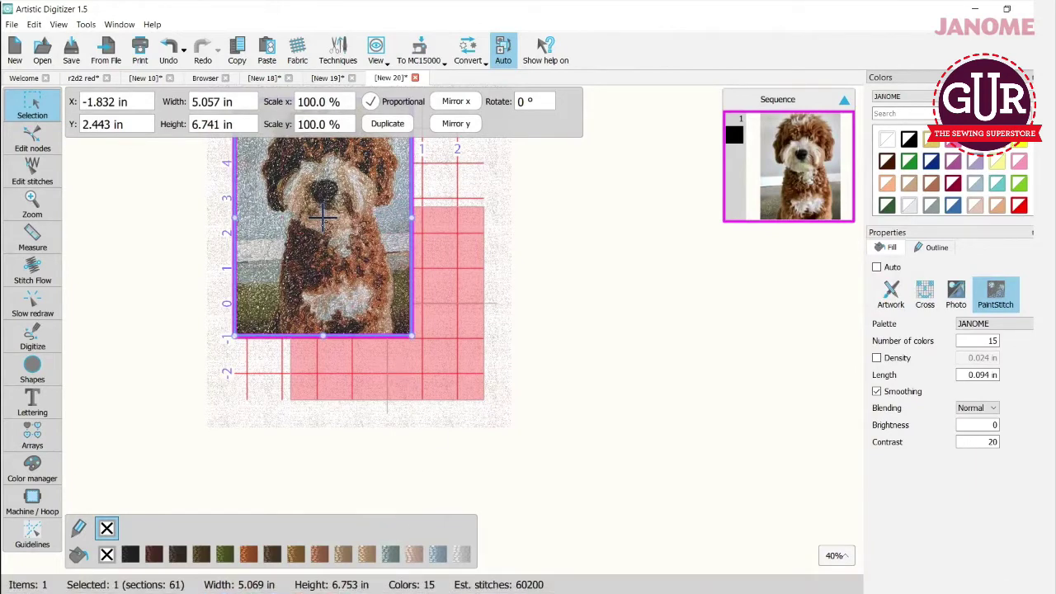
pyautogui.moveTo(327, 225); pyautogui.dragTo(384, 274)
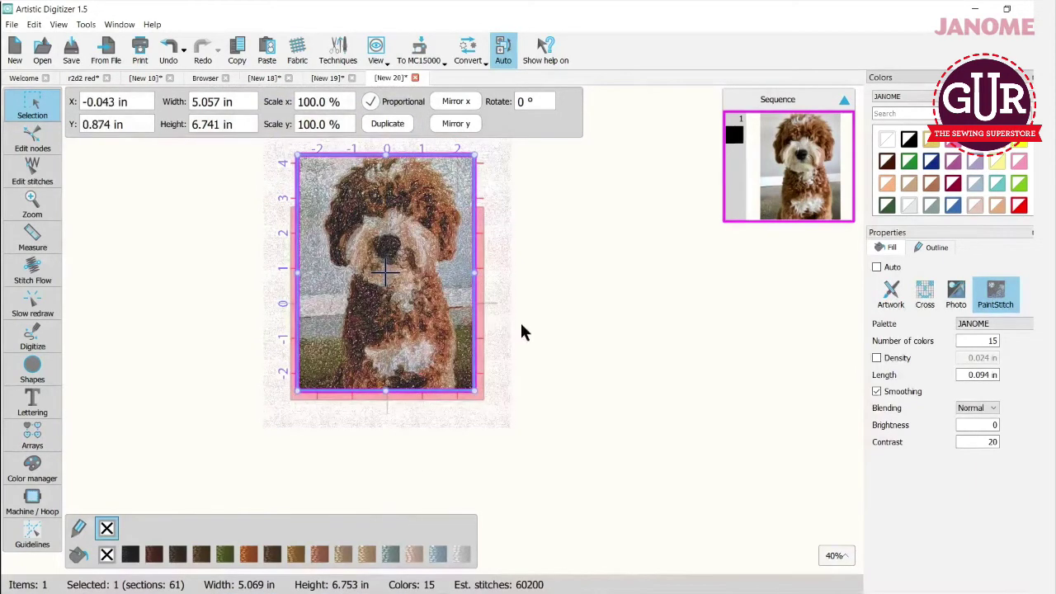
pyautogui.click(419, 56)
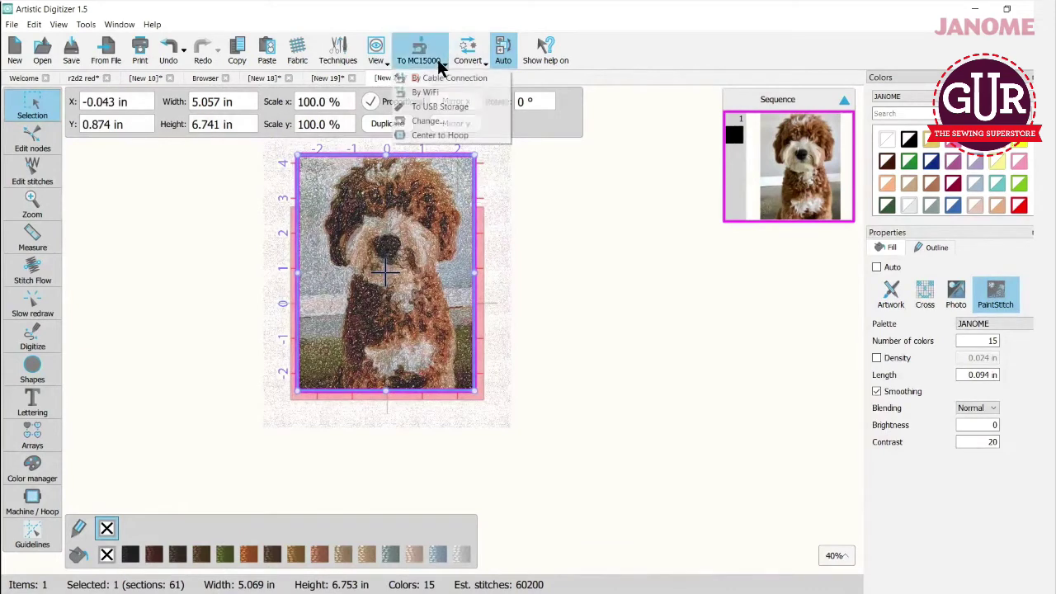
pyautogui.click(434, 135)
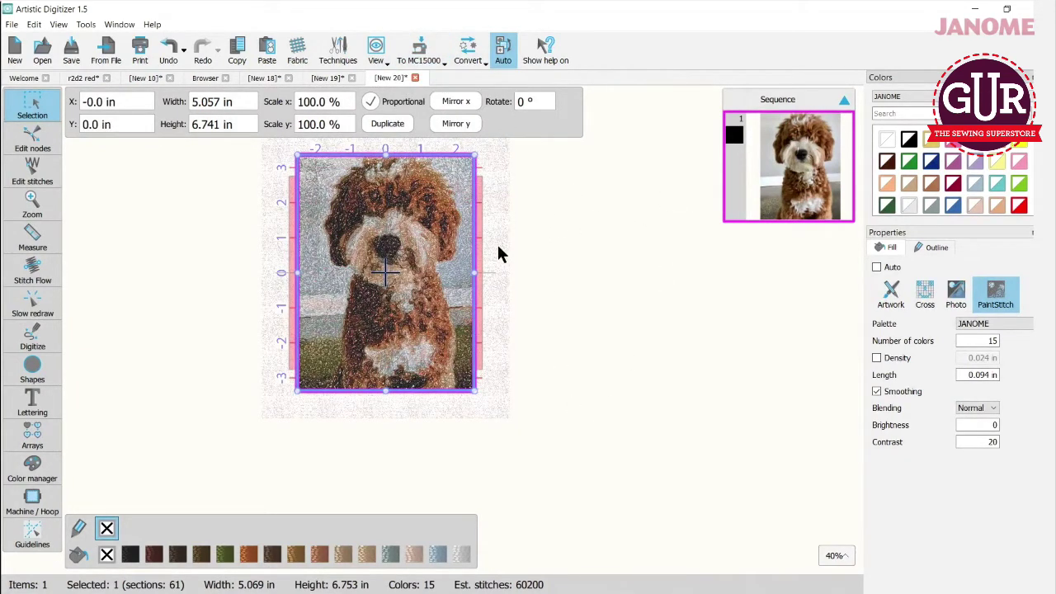
# Switch the dog design's hoop to RE18 5.51x7.09 in.
pyautogui.click(31, 499)
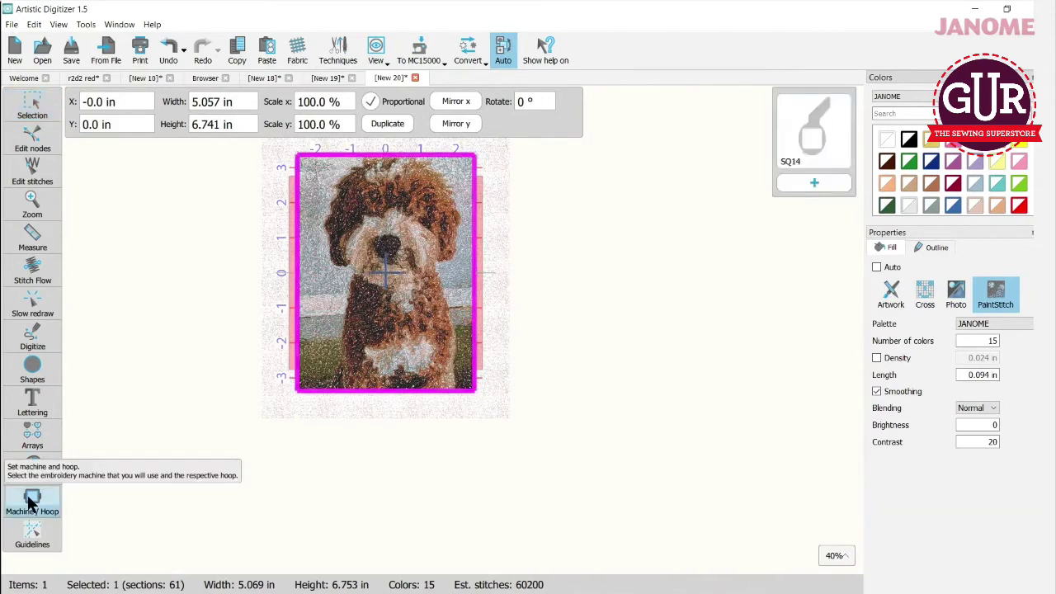
pyautogui.click(832, 139)
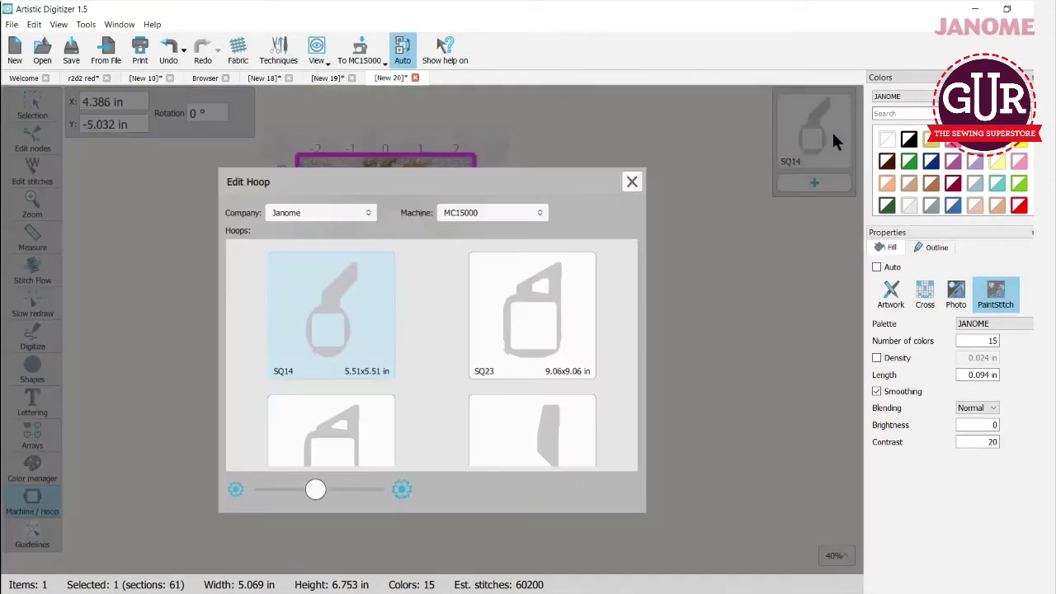
pyautogui.scroll(-3, 538, 411)
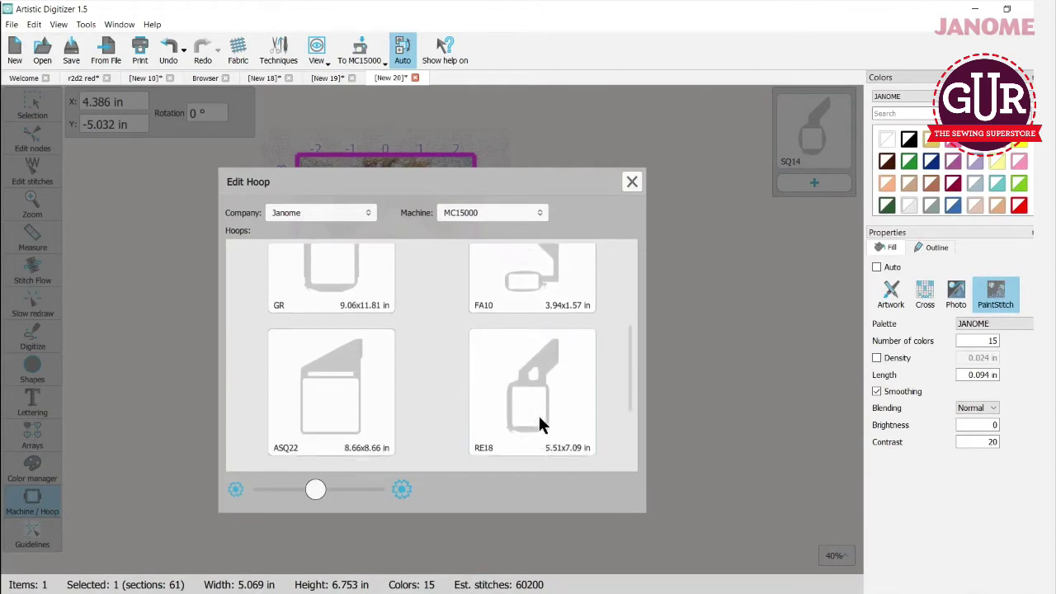
pyautogui.click(530, 371)
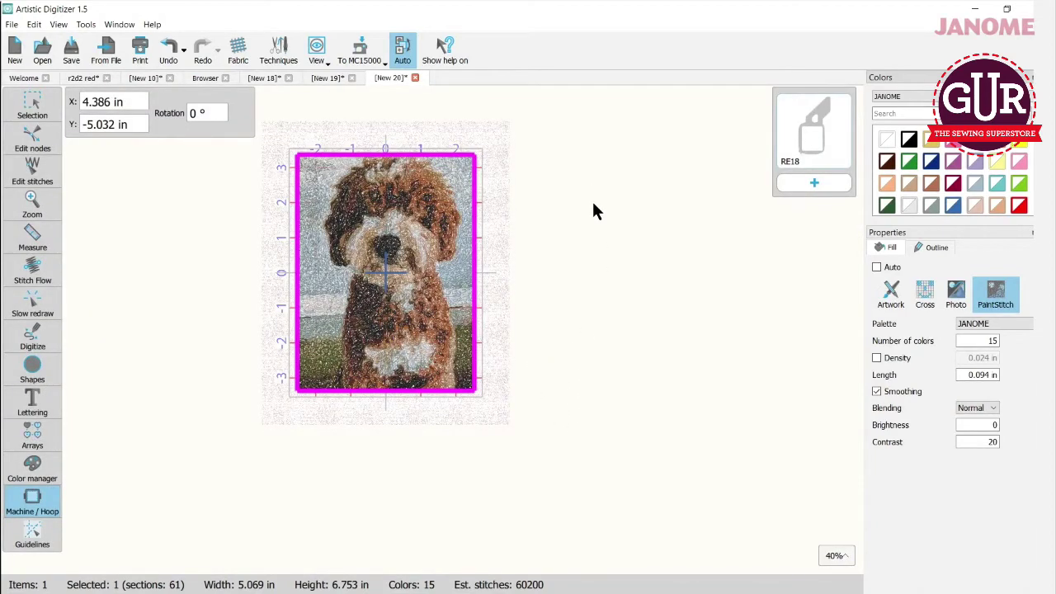
# Turn the hoop outline back on via View and deselect the dog design.
pyautogui.click(59, 24)
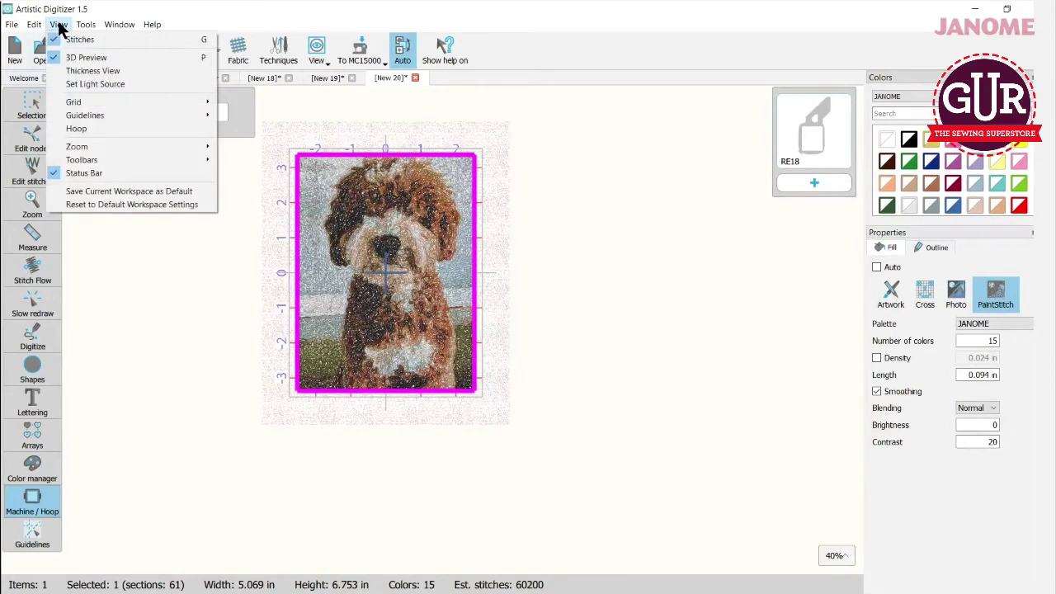
pyautogui.click(66, 127)
pyautogui.click(33, 106)
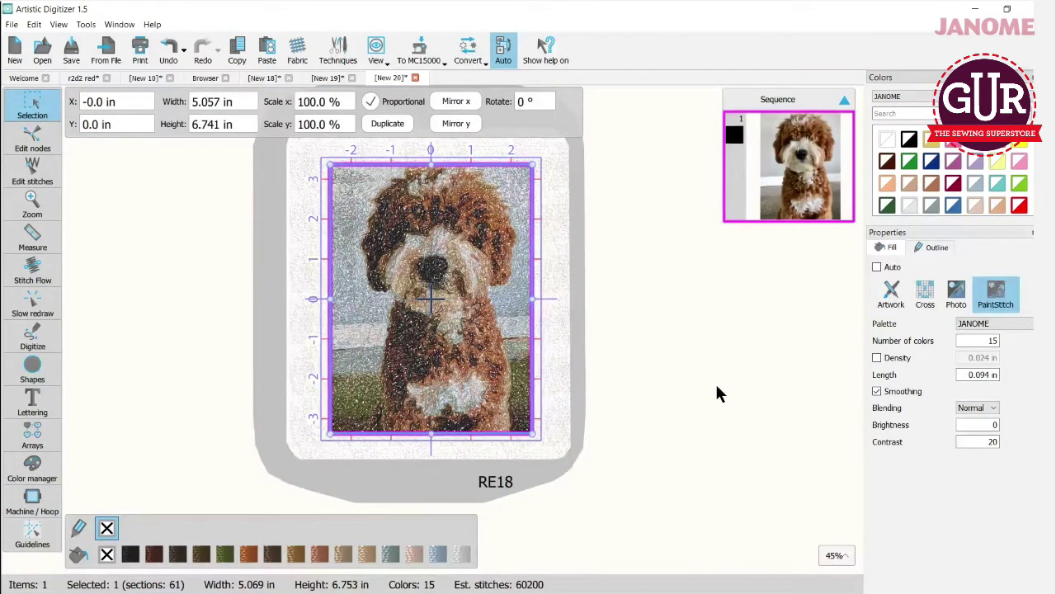
pyautogui.click(716, 387)
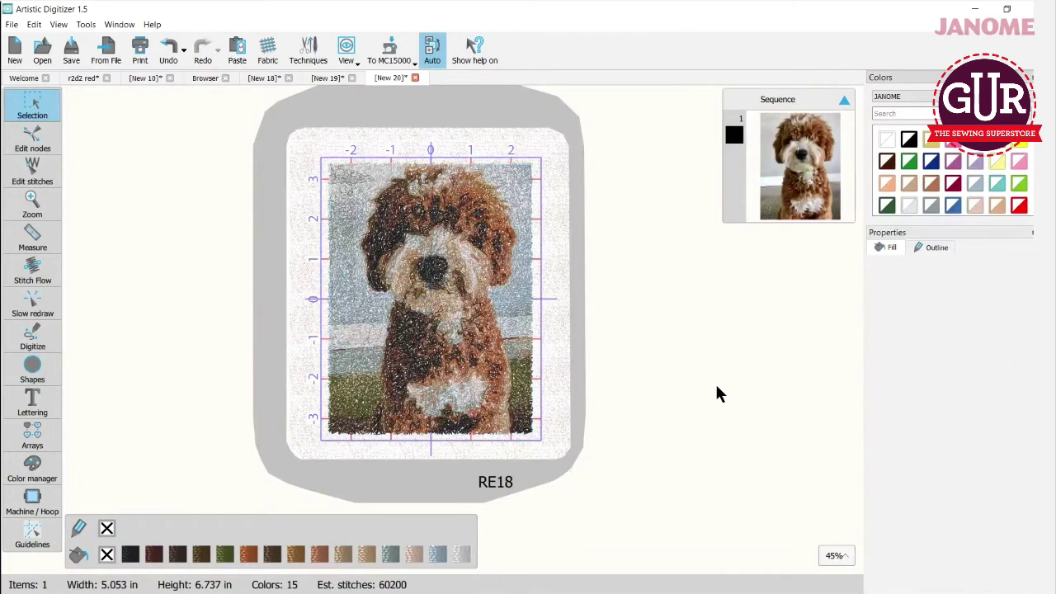